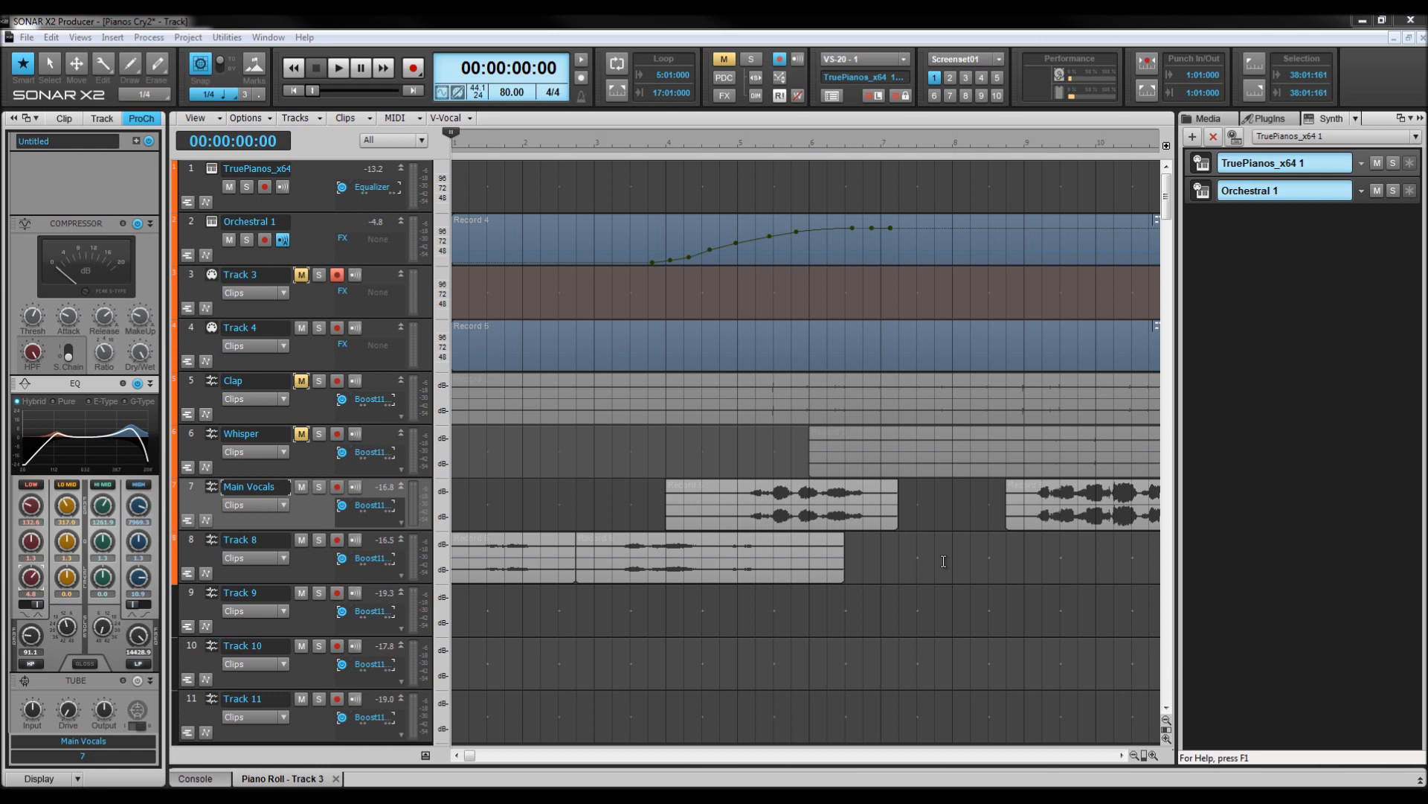
Play back the project from the start to audition the mix.
key(space)
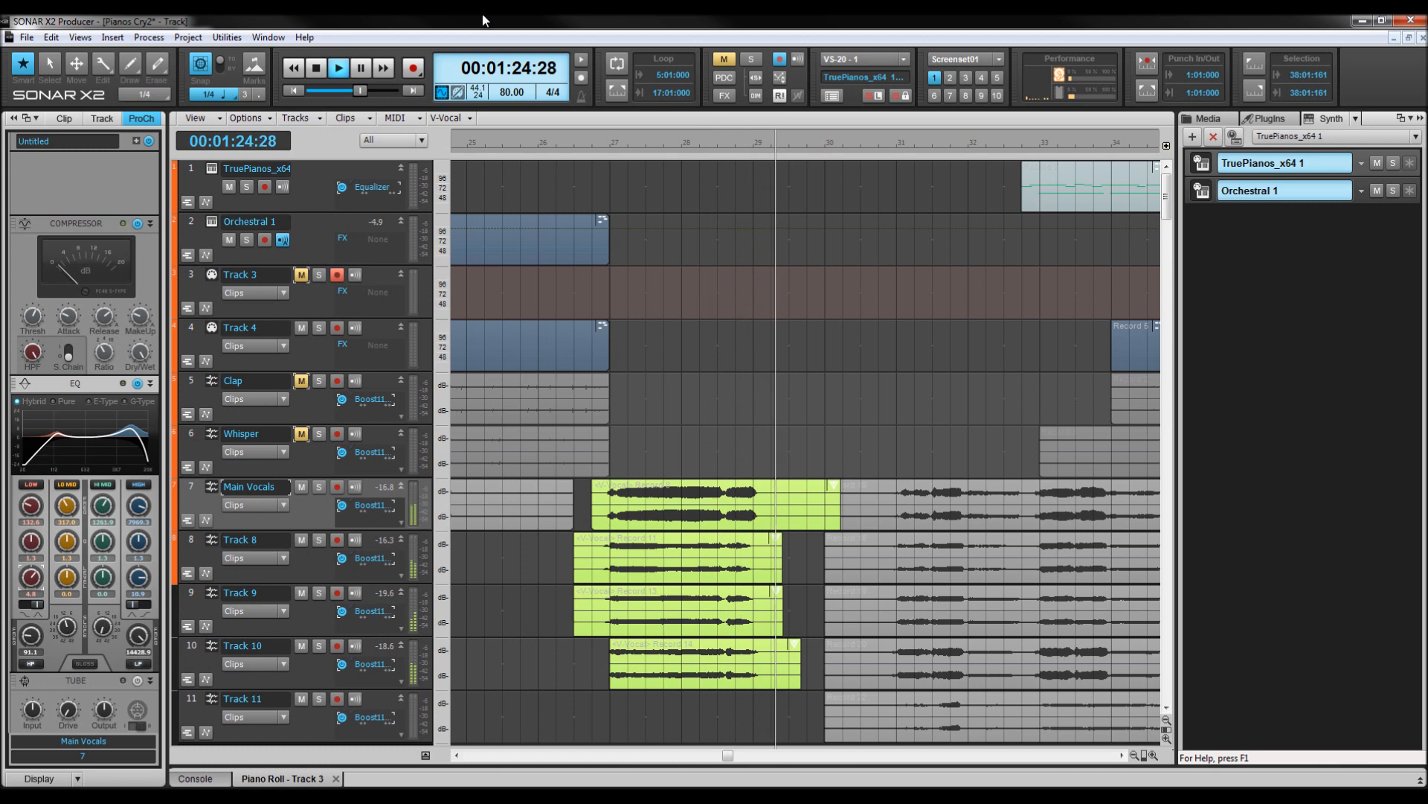
key(space)
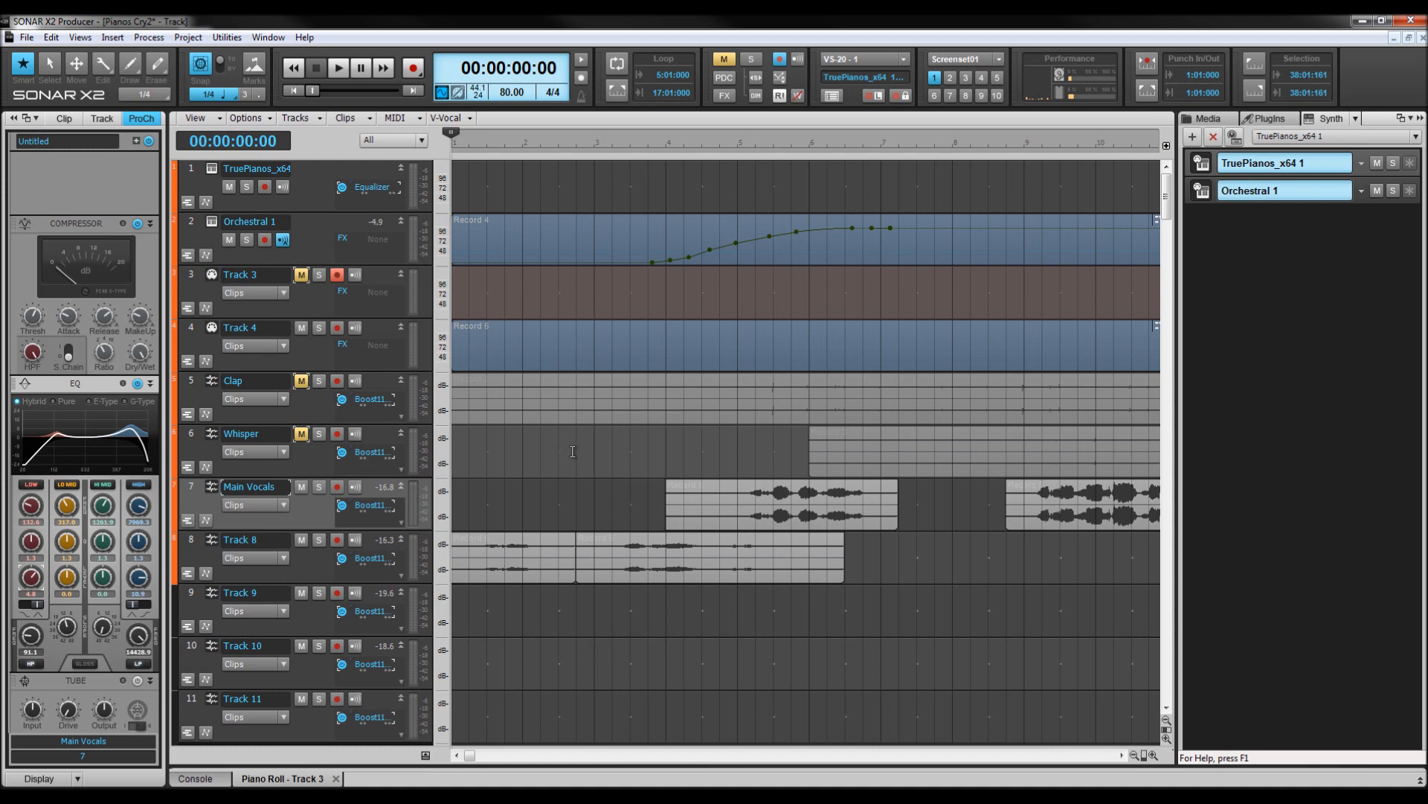
Expand and solo the Main Vocals track, then play it back from the 12-second position.
drag(328, 539, 326, 614)
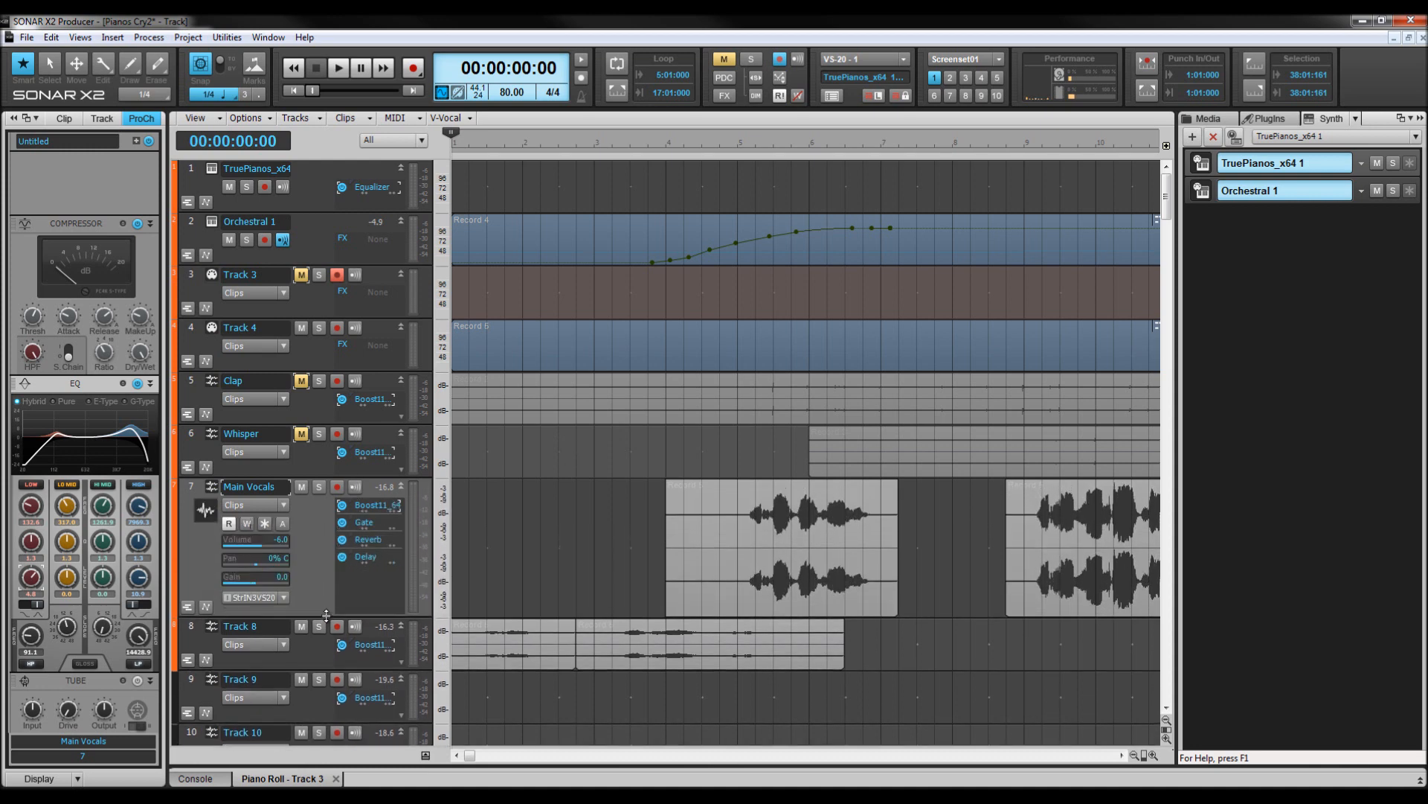
click(320, 488)
click(737, 146)
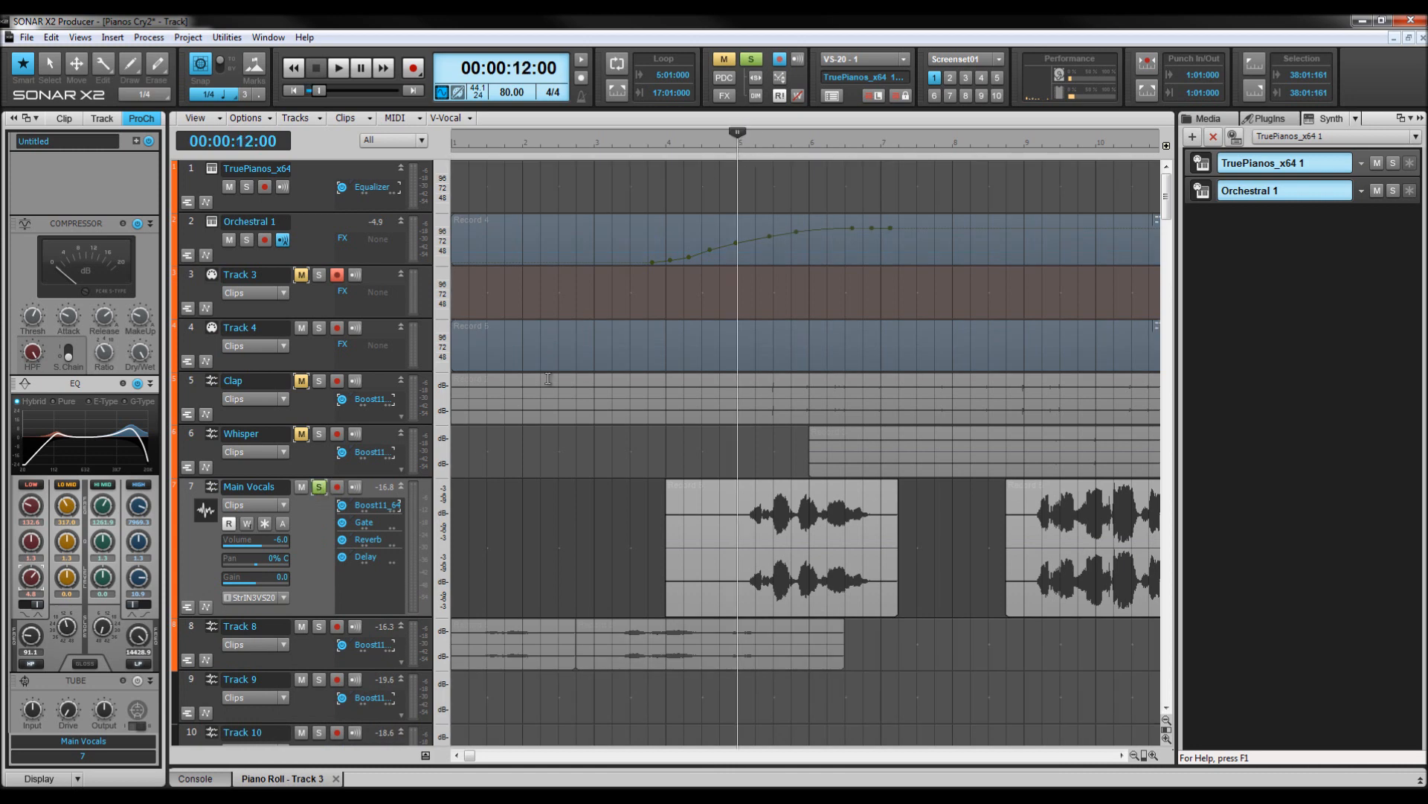
key(space)
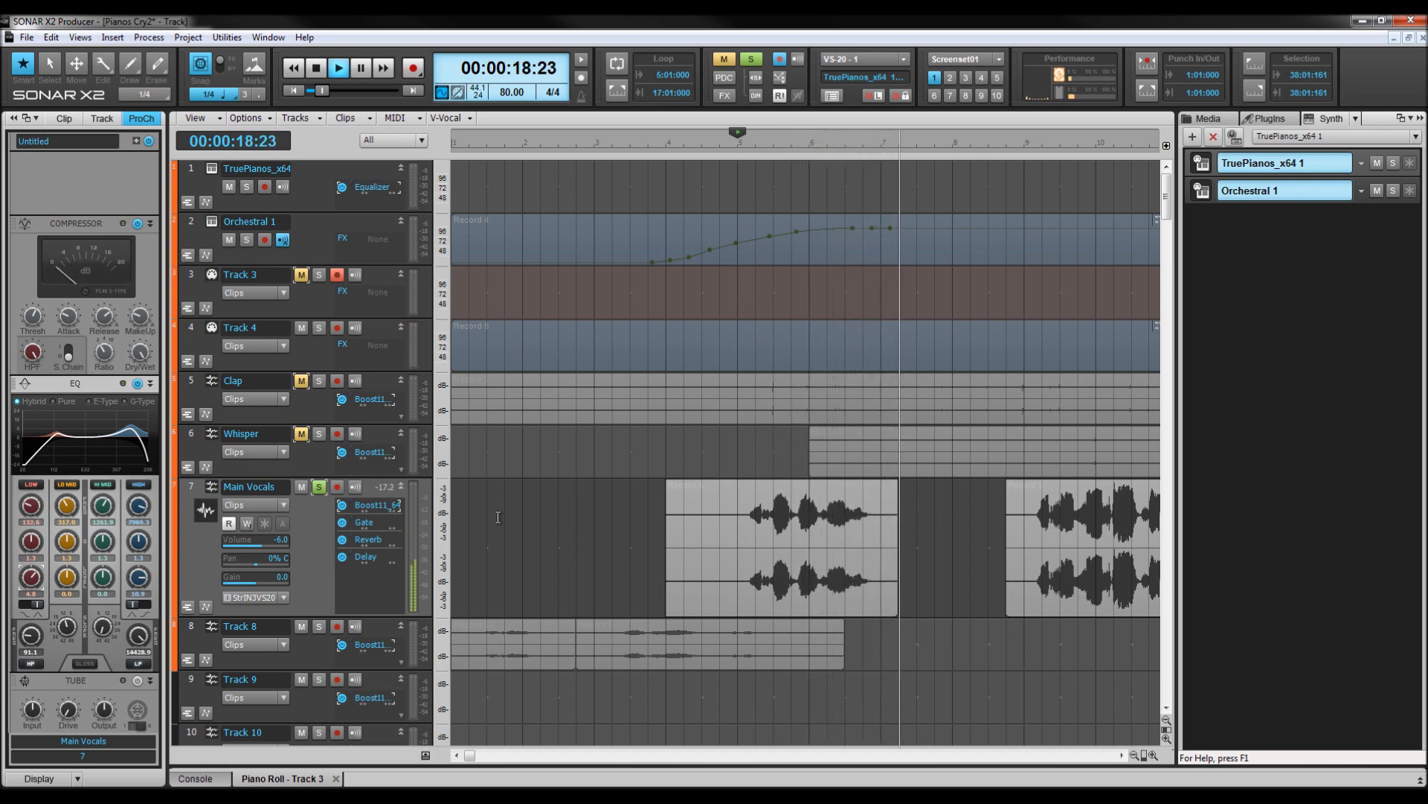
key(space)
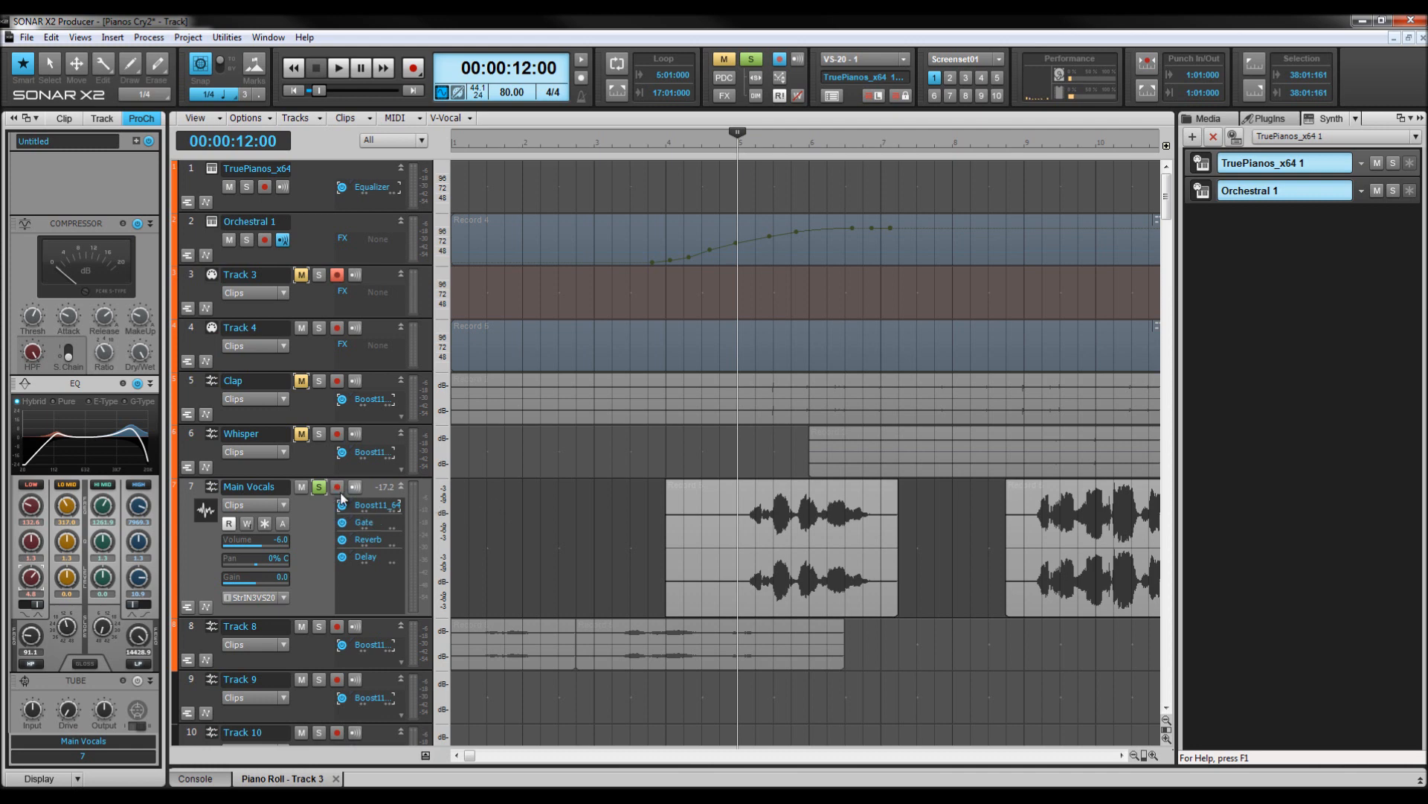
Open the Main Vocals Boost11 plugin window to inspect its settings, then close it.
double_click(371, 506)
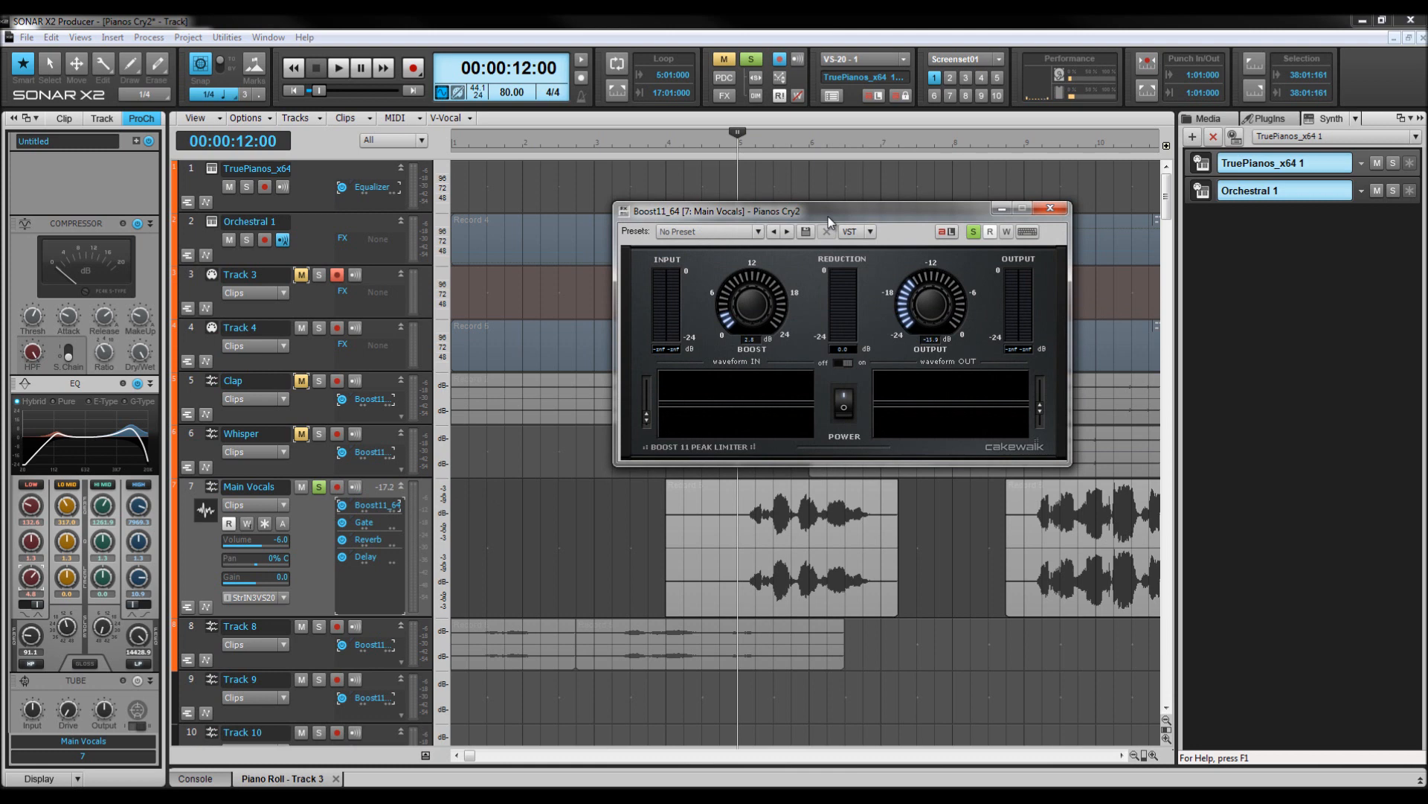
drag(828, 217, 966, 122)
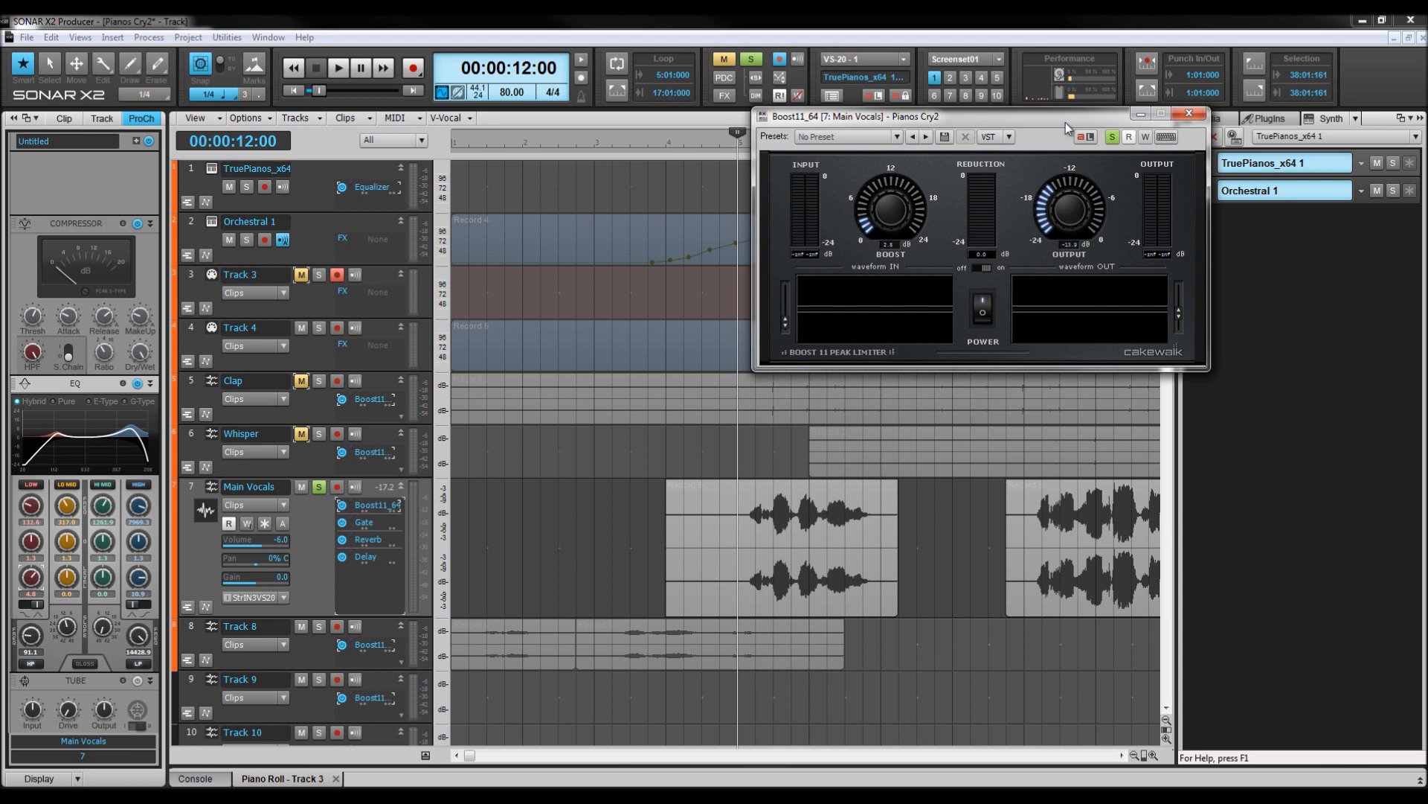
click(1189, 113)
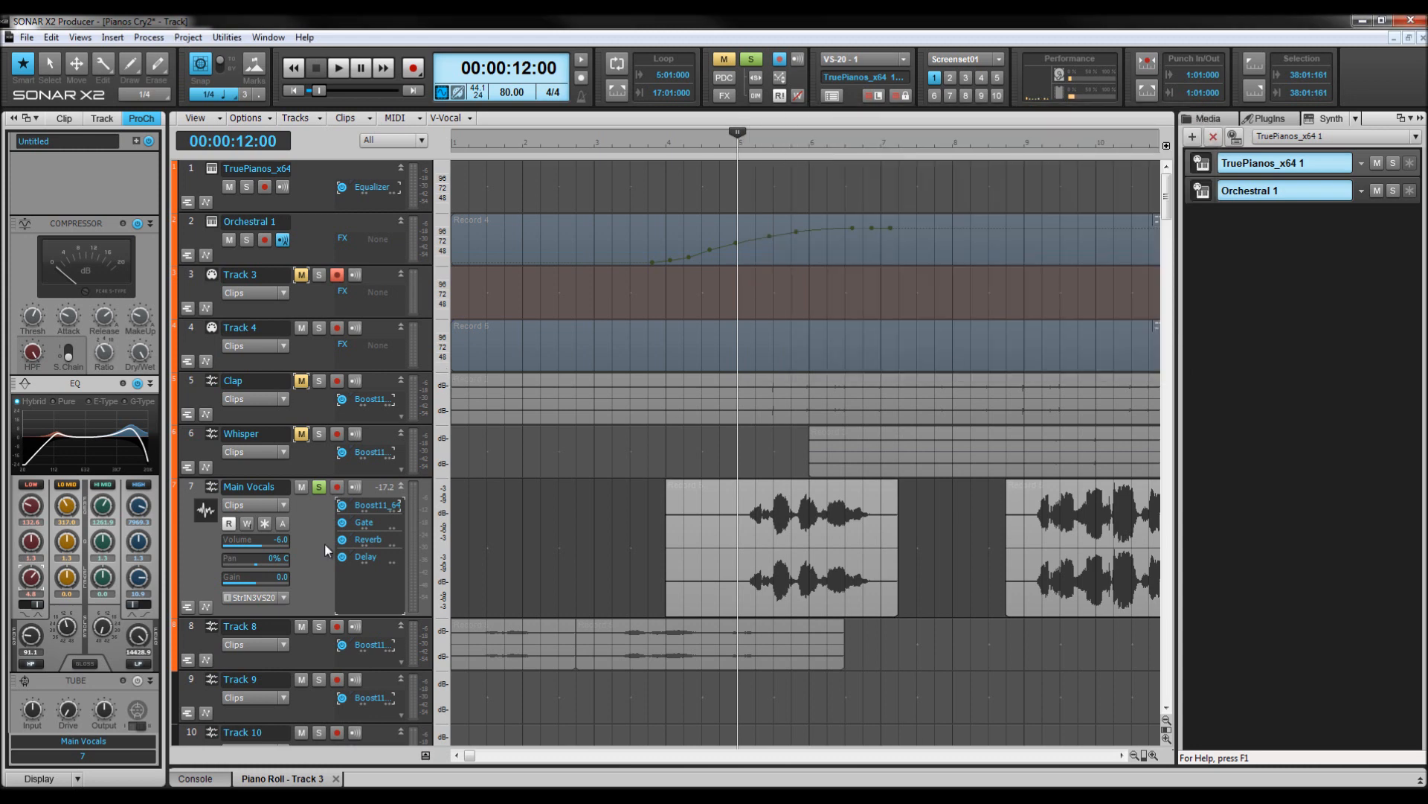
Remove Boost11 and Reverb from the Main Vocals FX bin and bypass the Gate effect.
click(343, 505)
key(Delete)
click(341, 507)
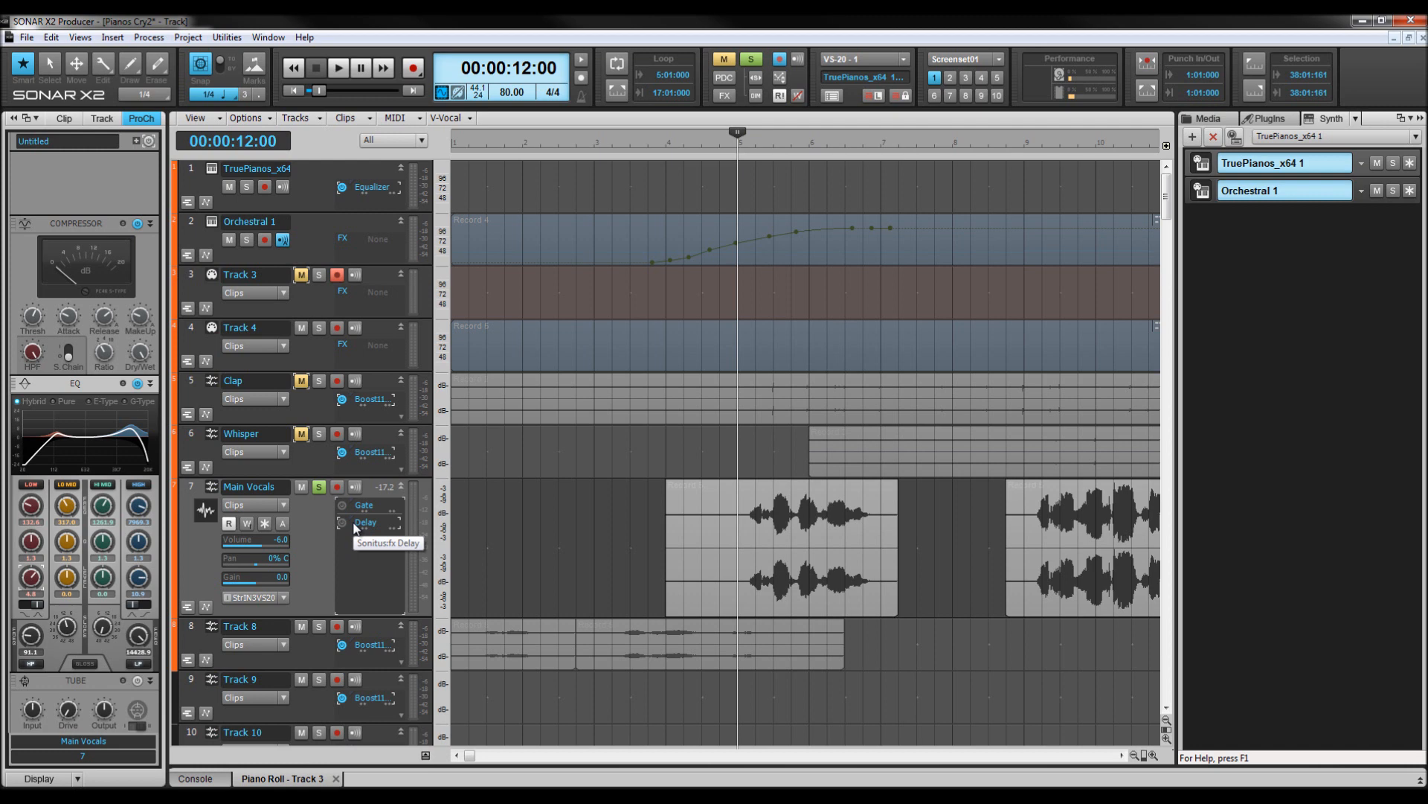
Audition the soloed vocals and briefly switch to the Console mixer view and back.
key(space)
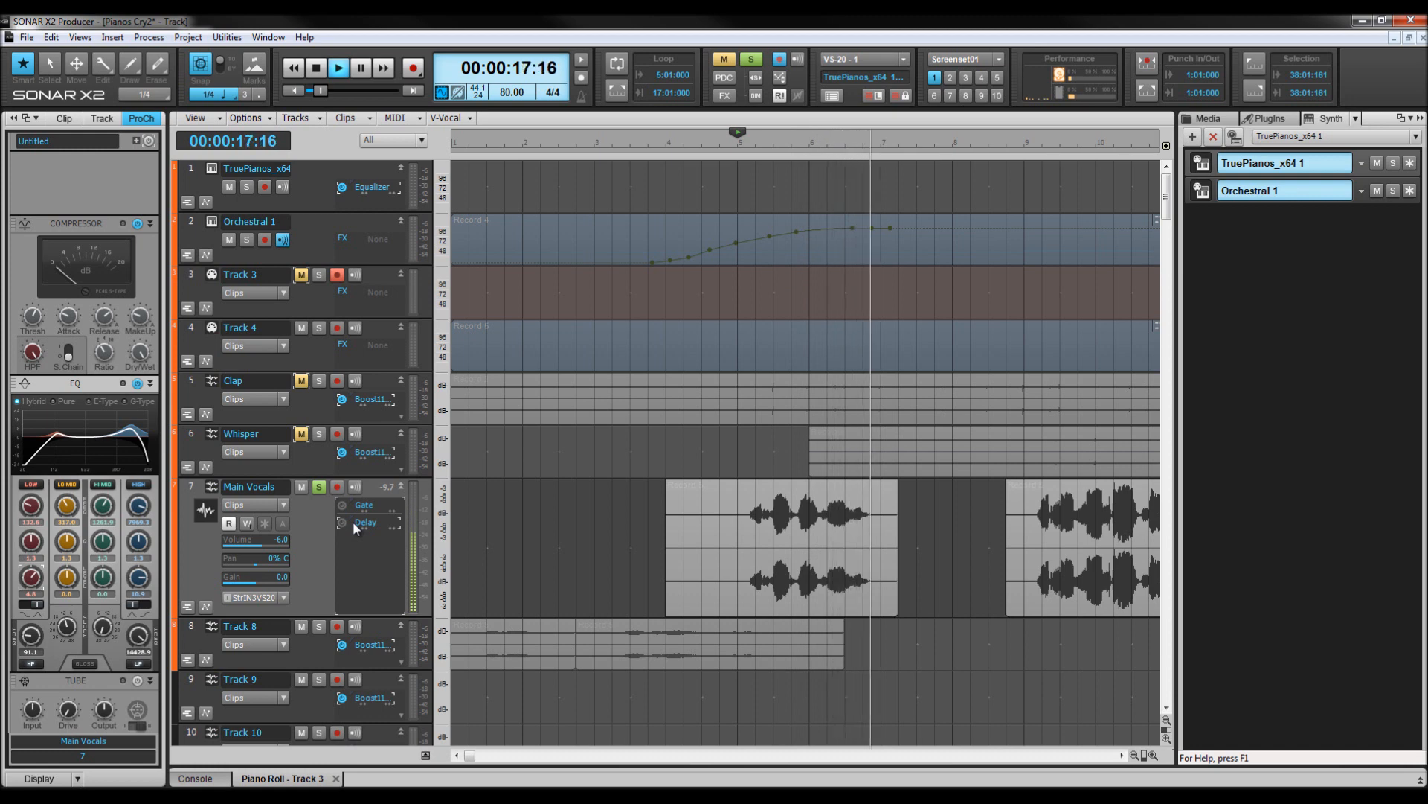
key(space)
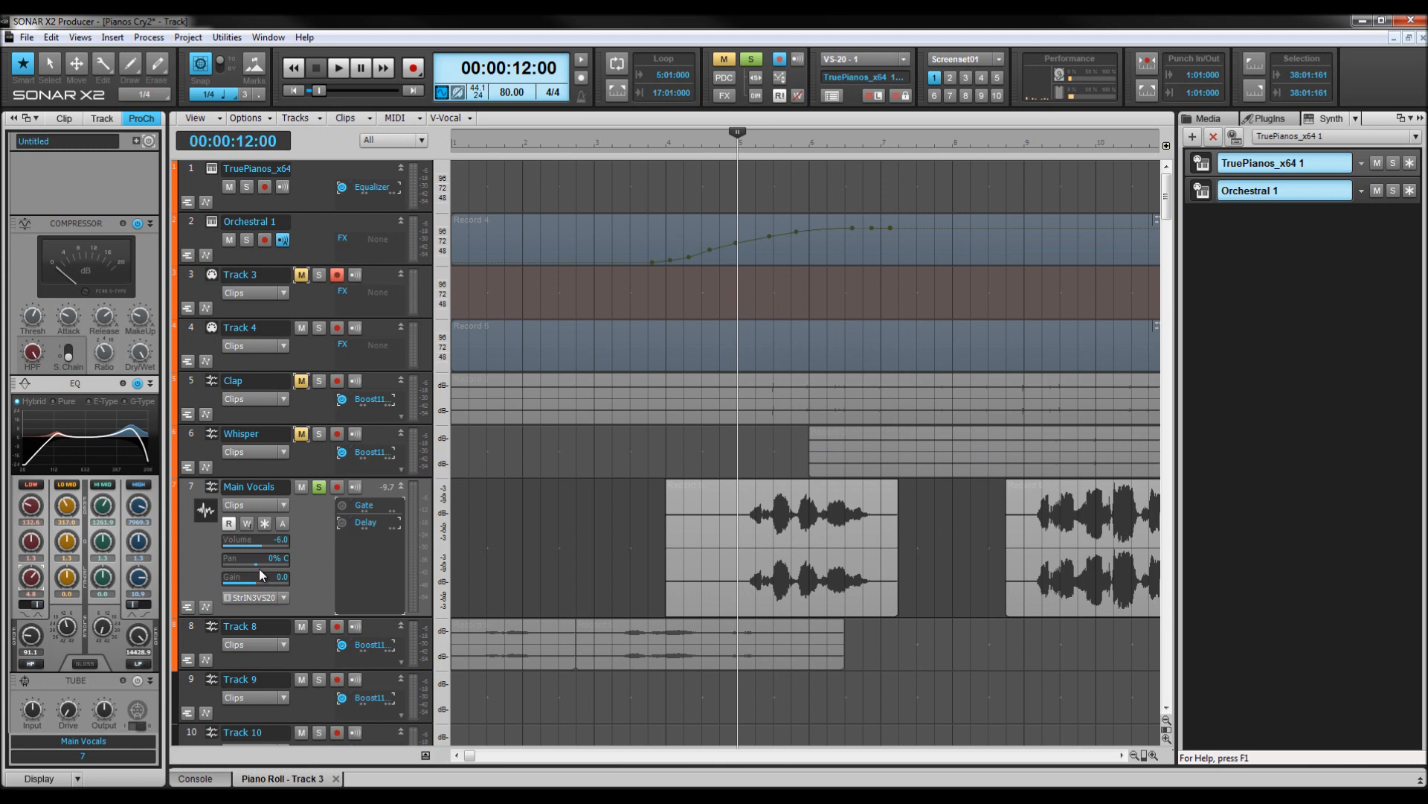
key(d)
key(d)
key(d)
click(186, 781)
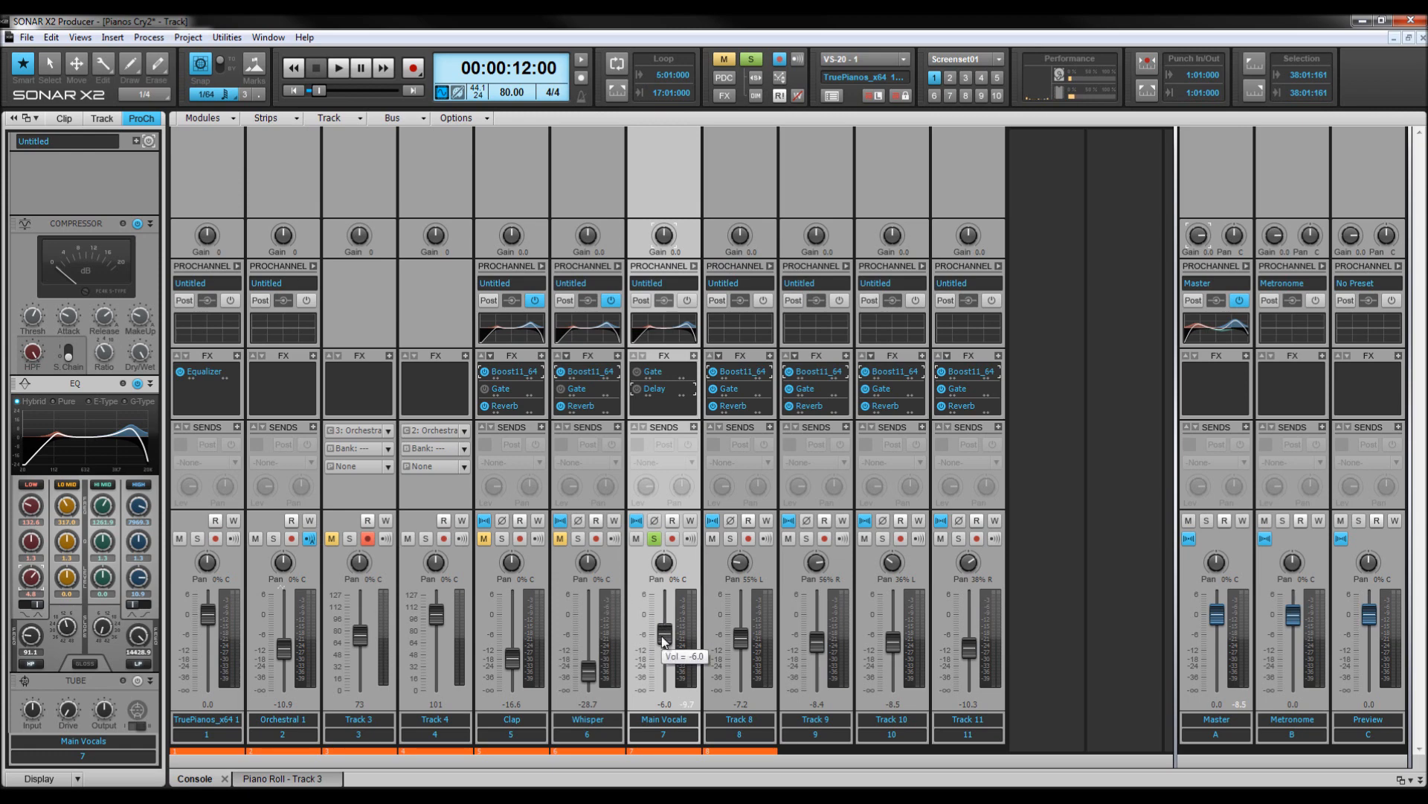
key(d)
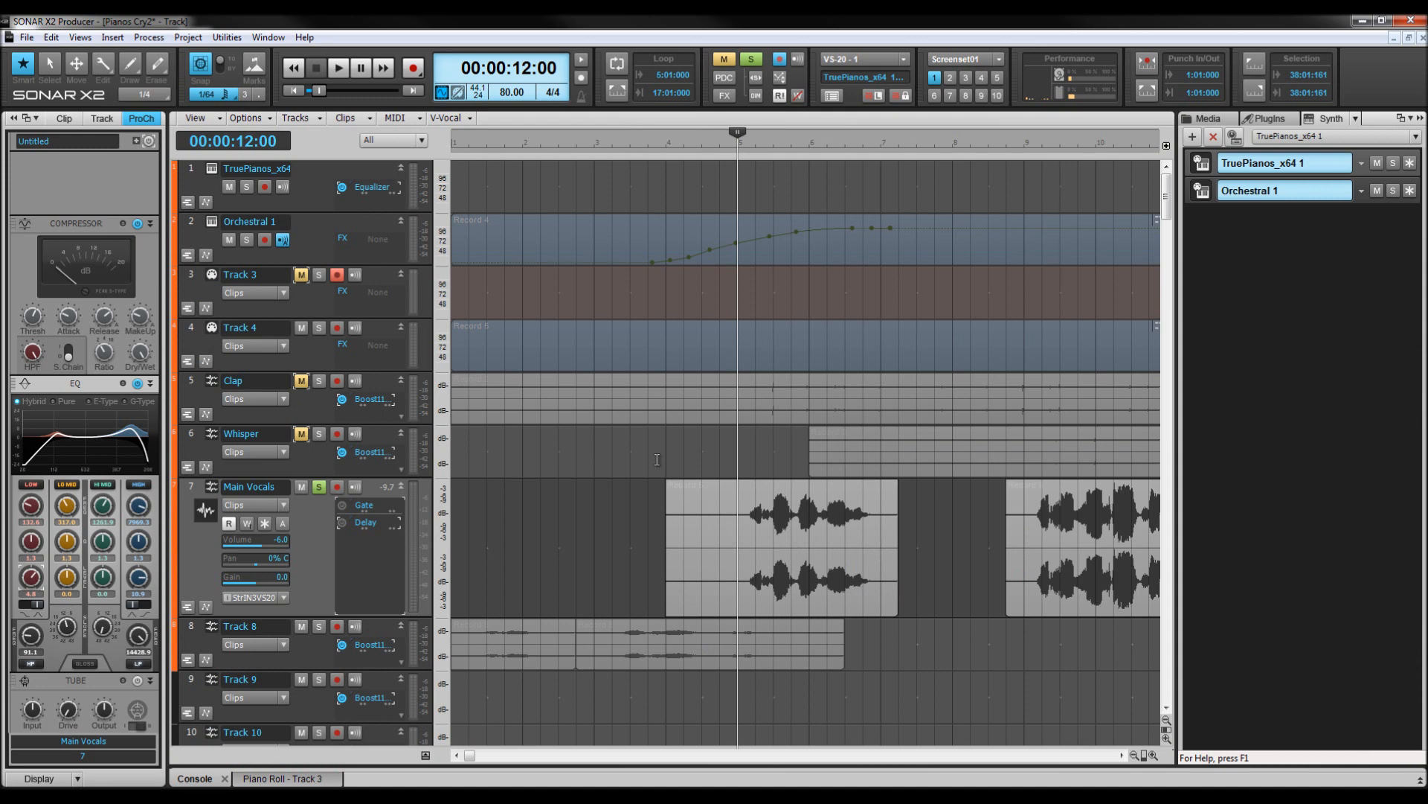
Insert the Sonitus:fx Equalizer into the Main Vocals FX bin.
right_click(372, 551)
mouse_move(435, 726)
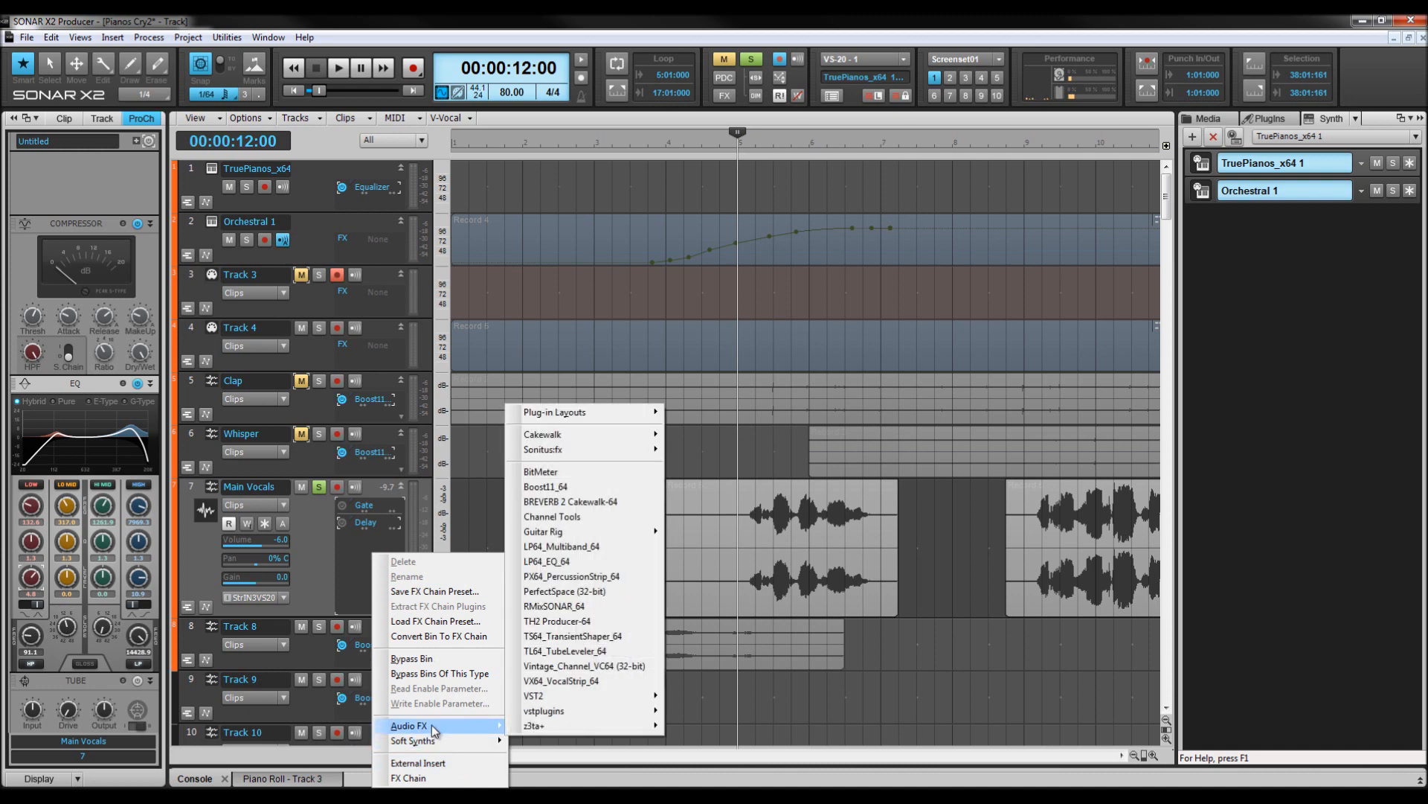
mouse_move(582, 452)
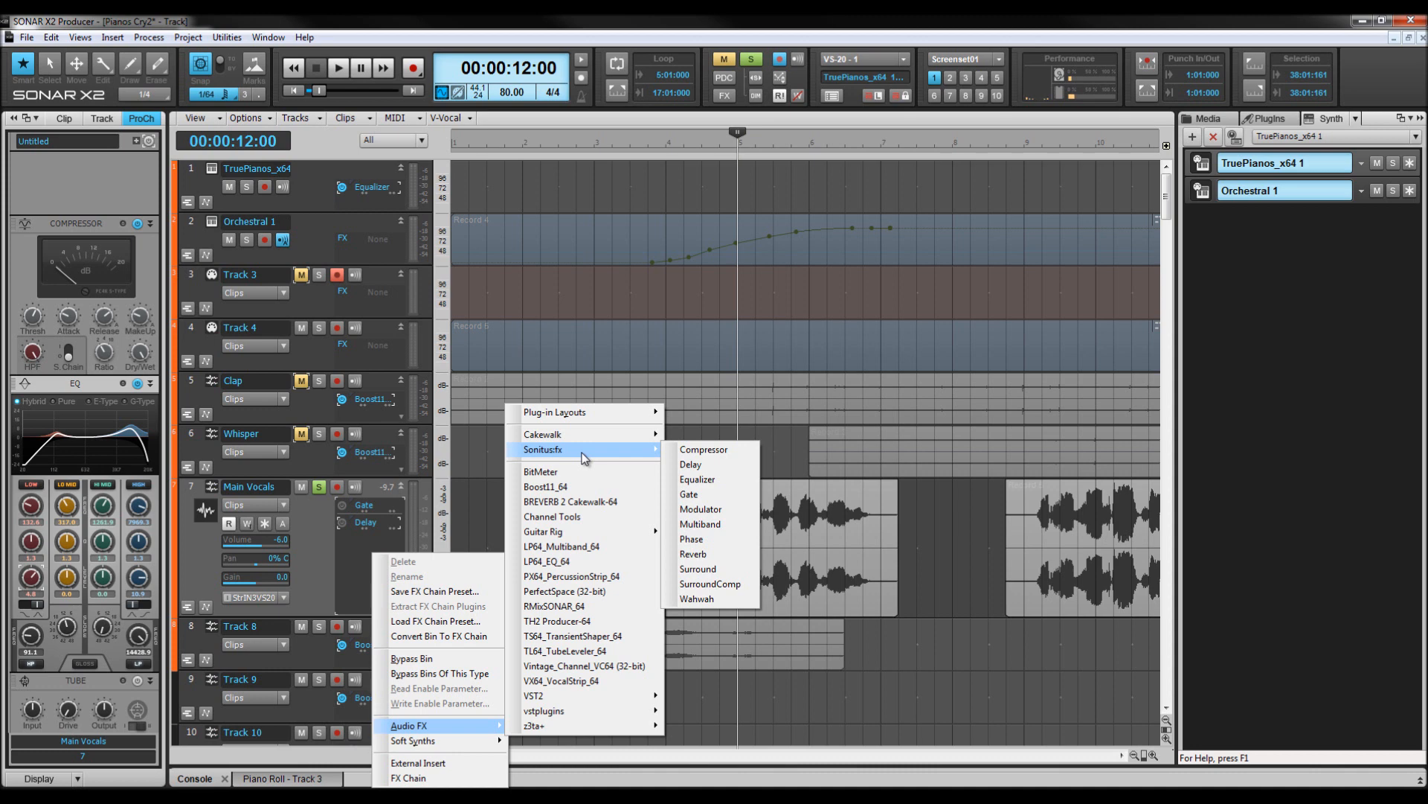
click(698, 479)
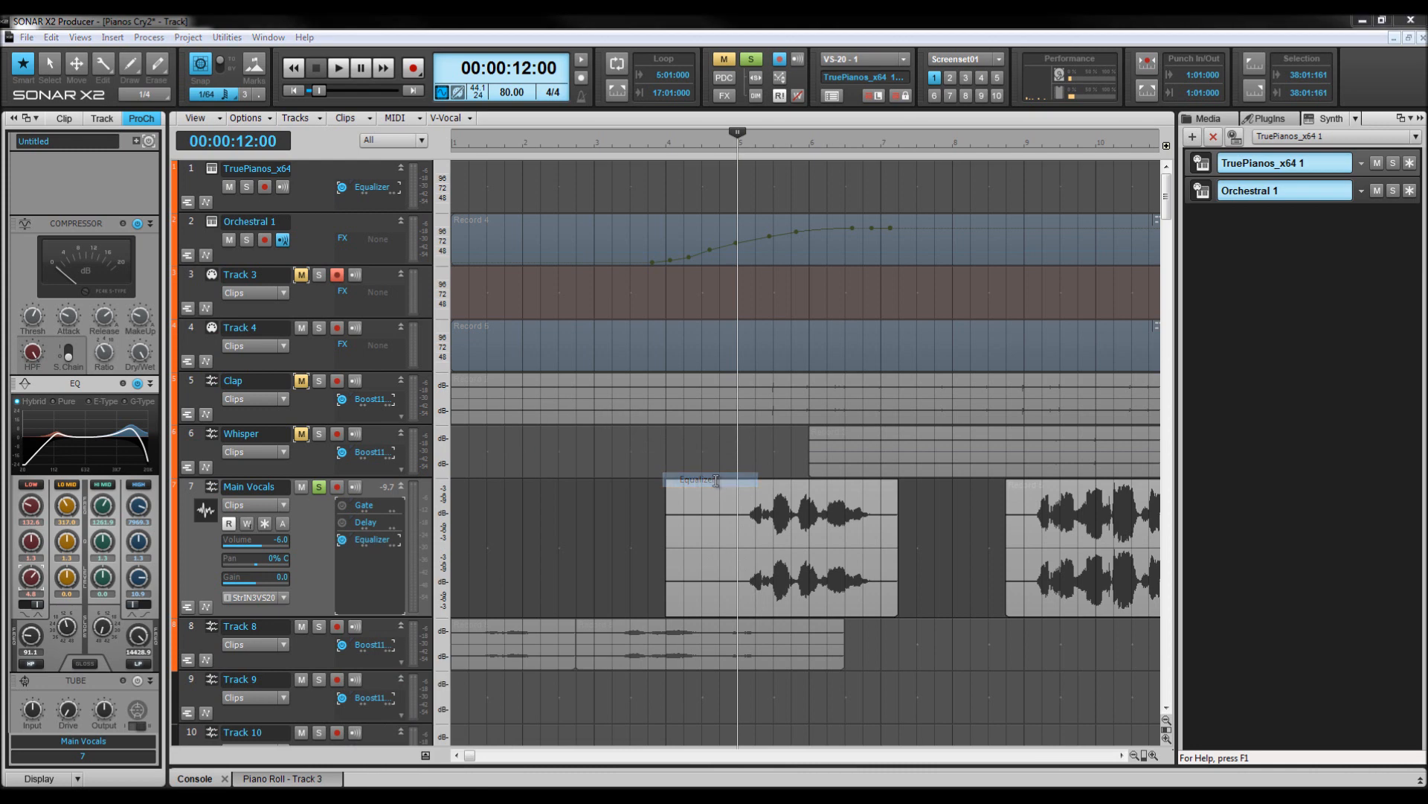
Adjust the Equalizer's output slider and close its window.
drag(960, 120, 859, 169)
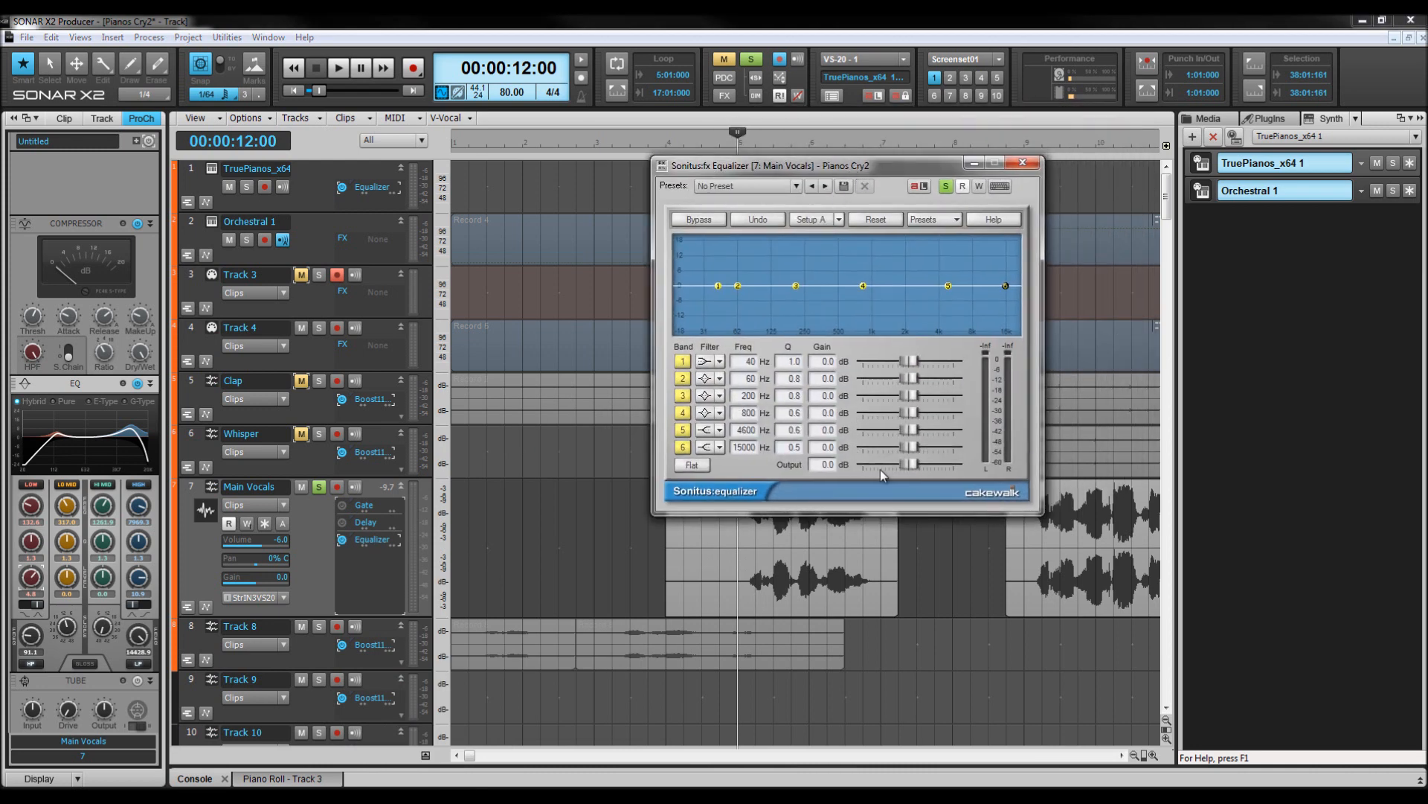
drag(909, 465, 962, 458)
click(1023, 163)
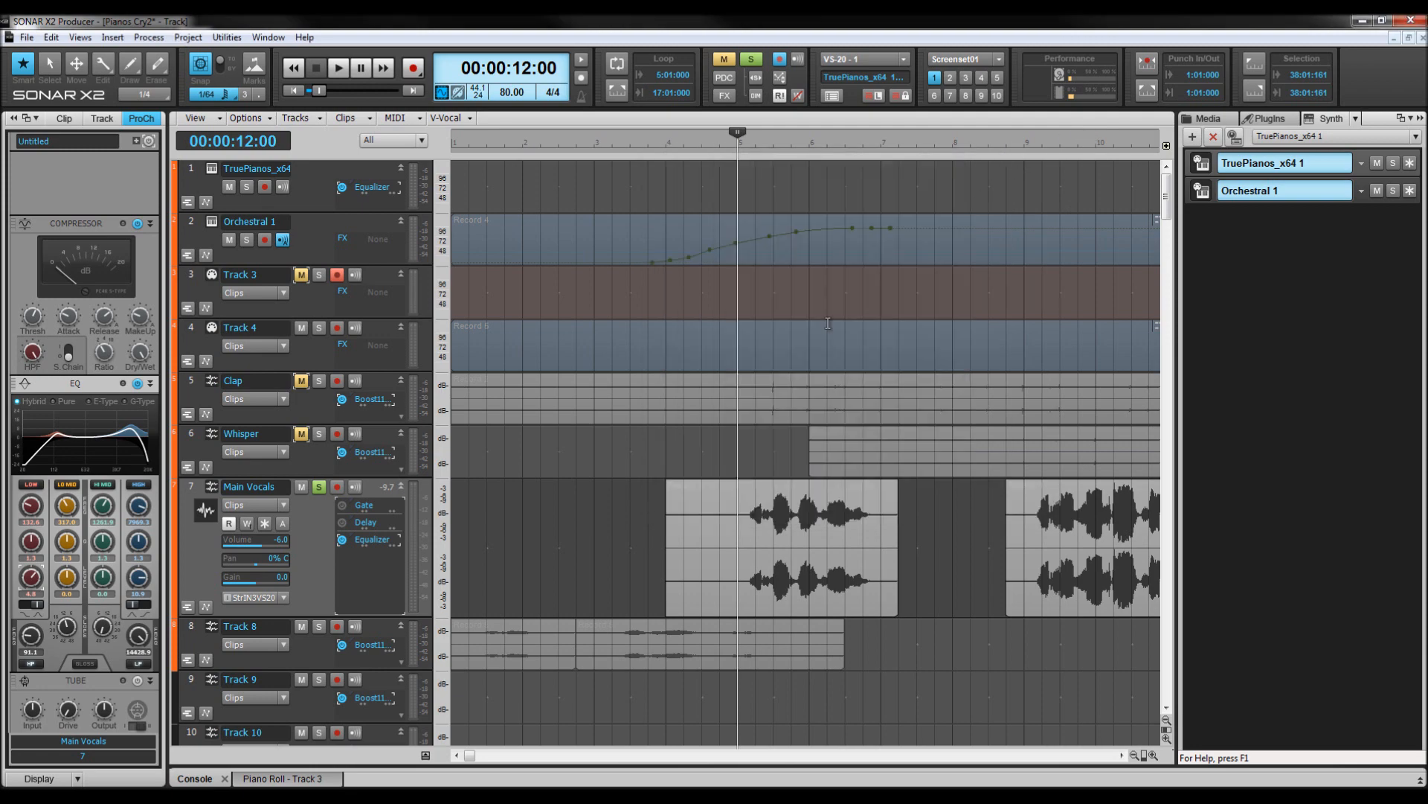
Add the Boost11_64 audio effect to the end of the Main Vocals FX bin.
right_click(369, 559)
mouse_move(417, 494)
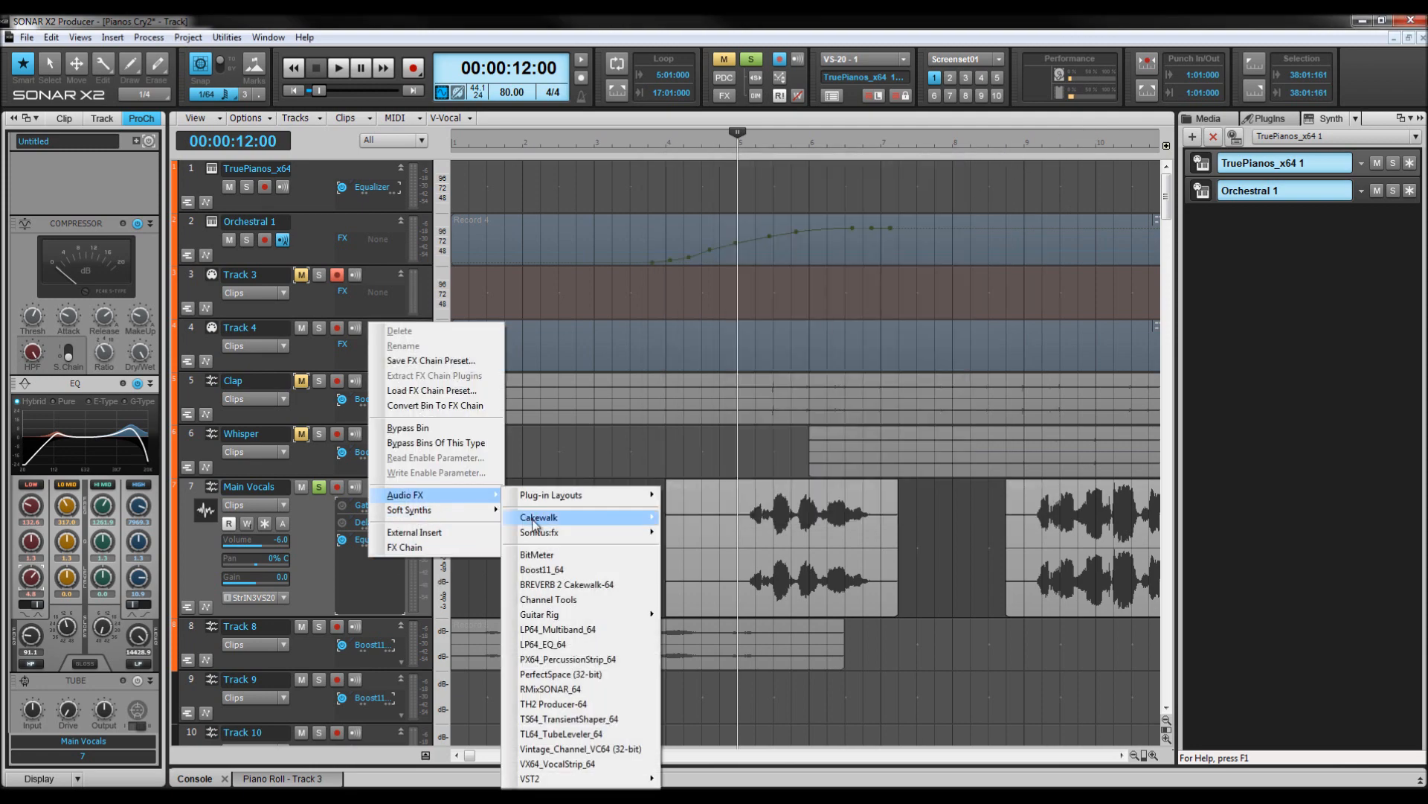
click(542, 570)
drag(893, 167, 758, 211)
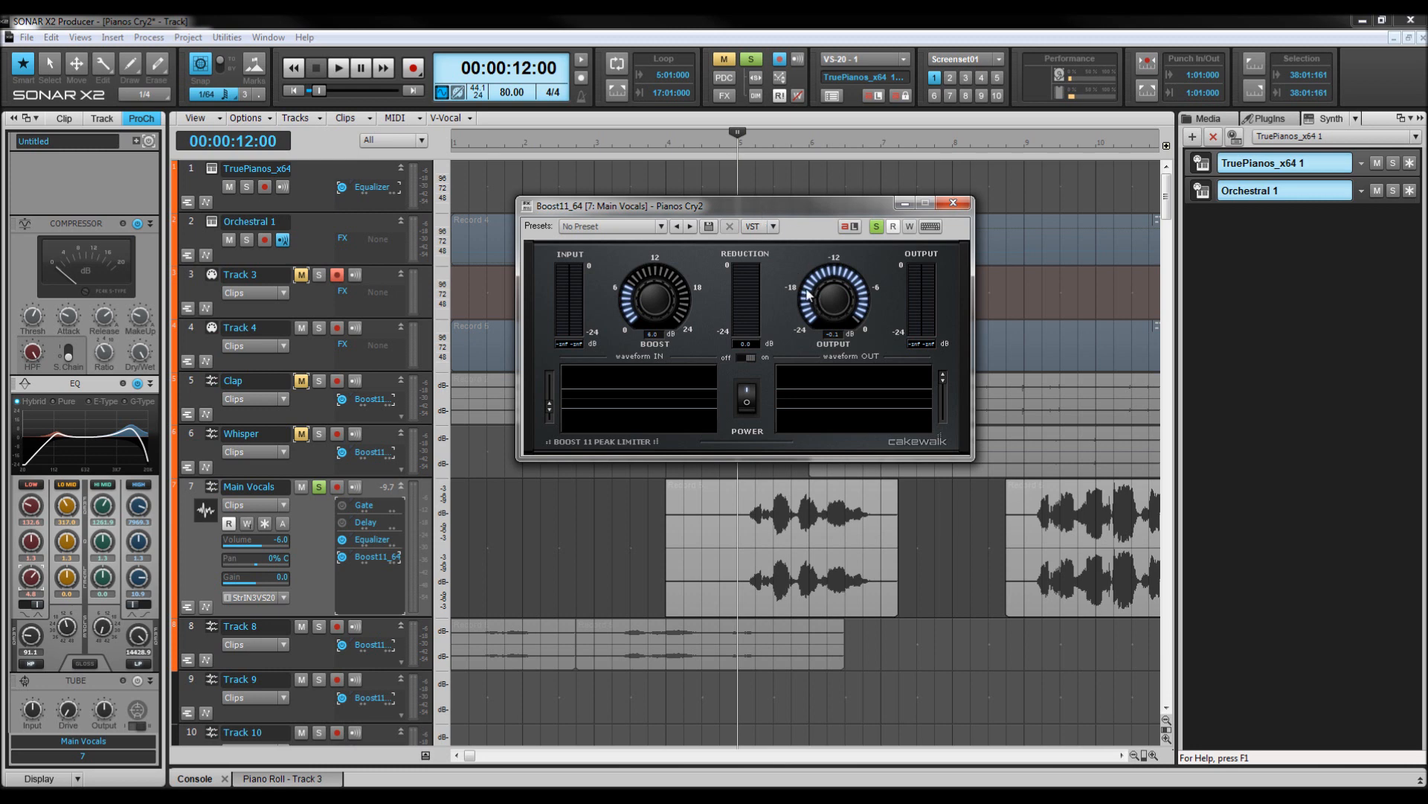
Set the Boost11 output to about -14.5 dB and close the plugin window.
drag(809, 287, 817, 378)
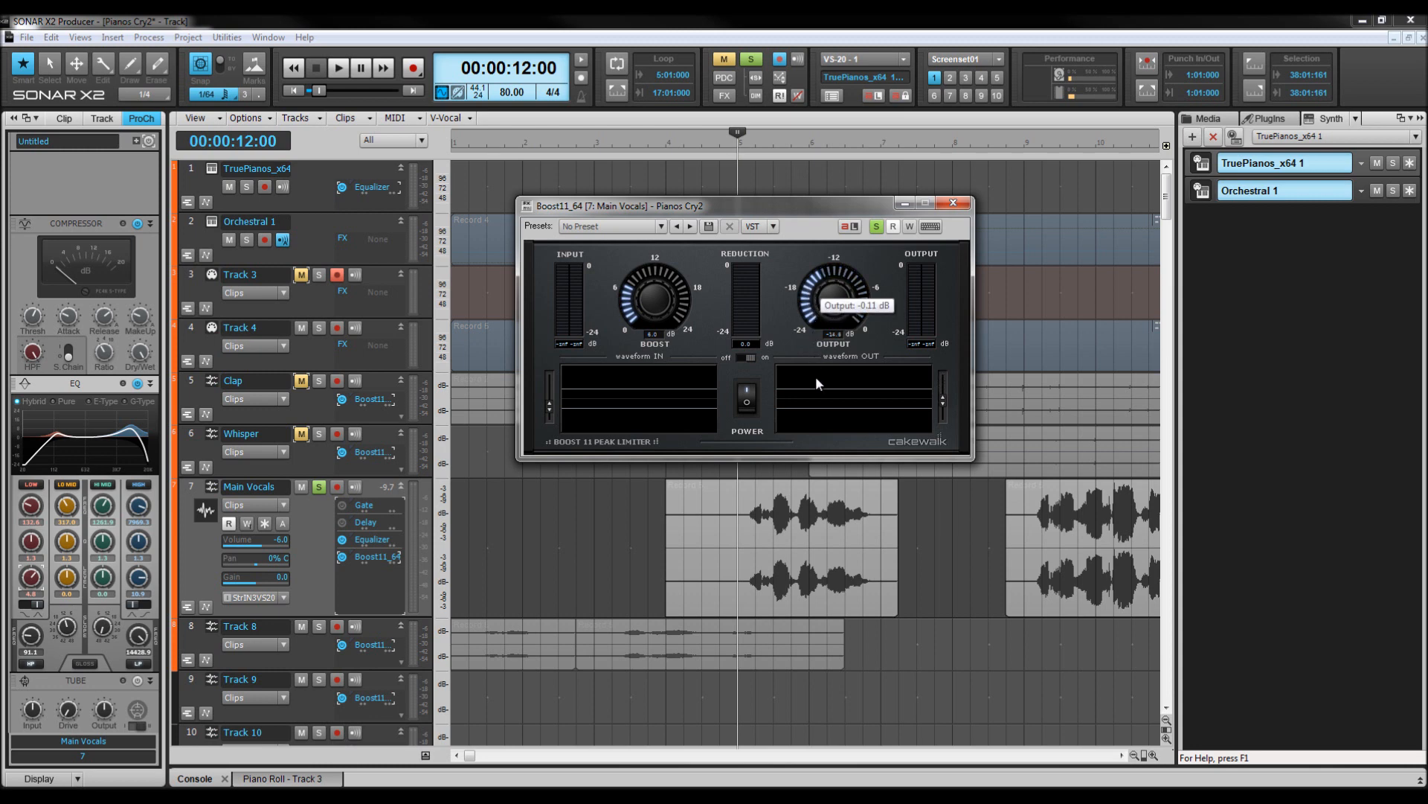
drag(808, 307, 807, 289)
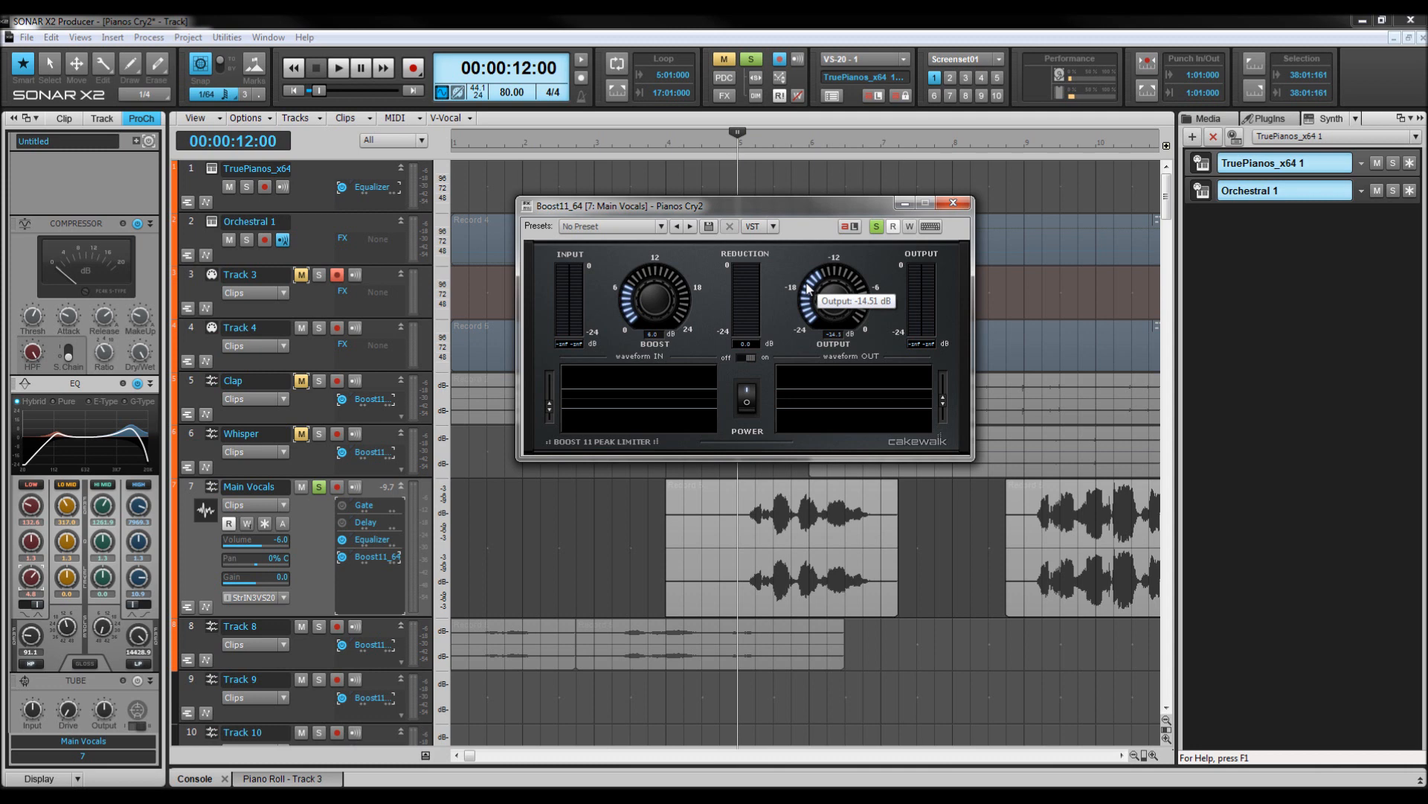
click(963, 203)
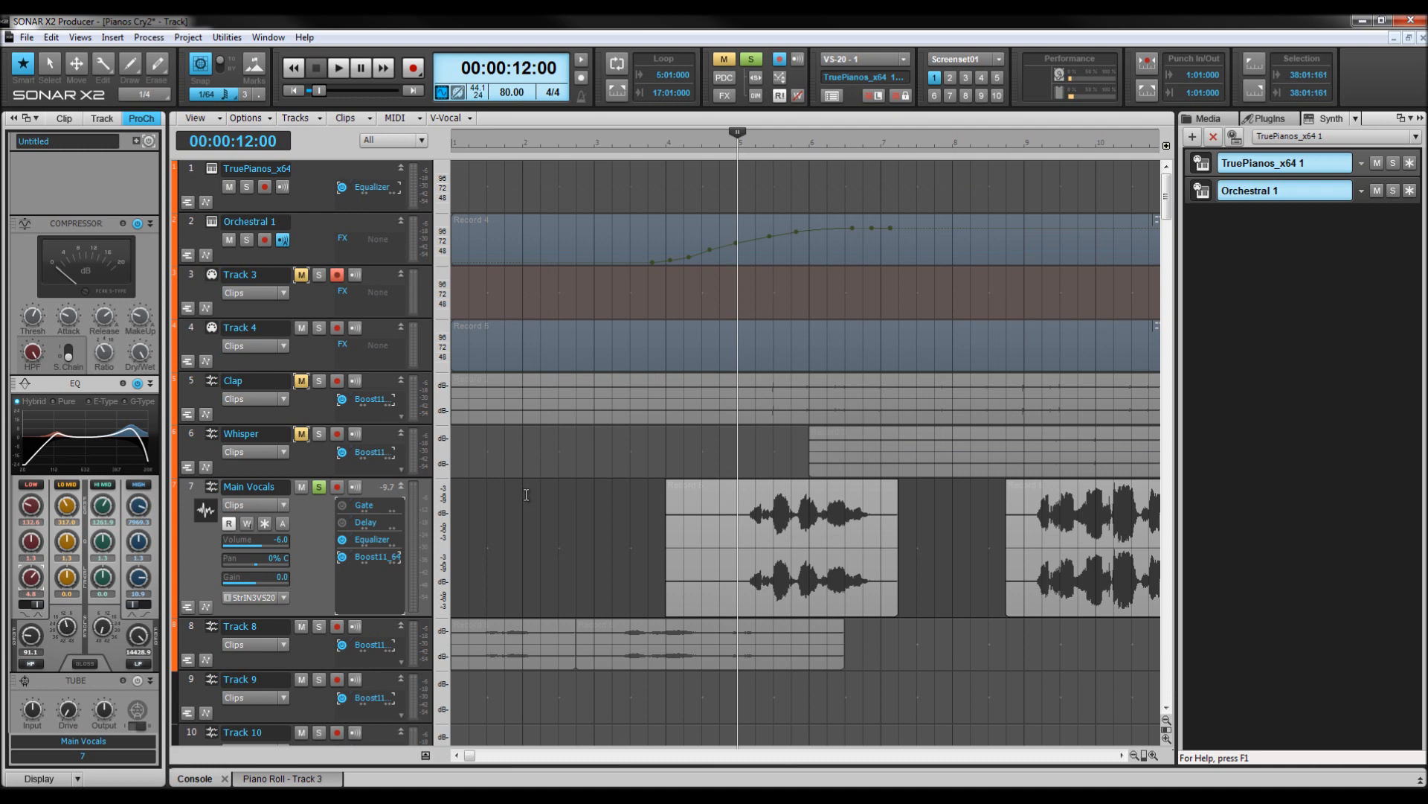
Audition the Main Vocals with the new effects chain from 12 seconds.
key(space)
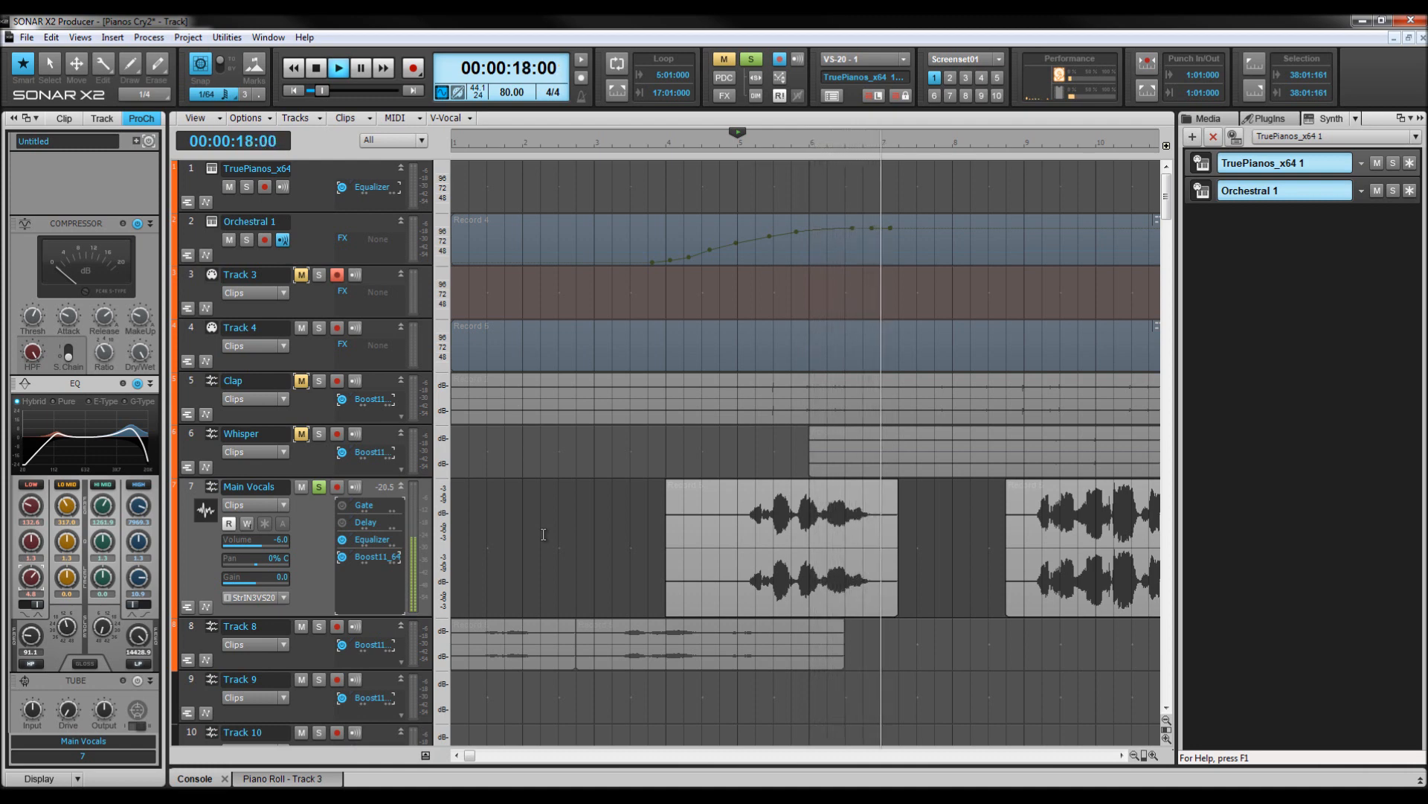
key(space)
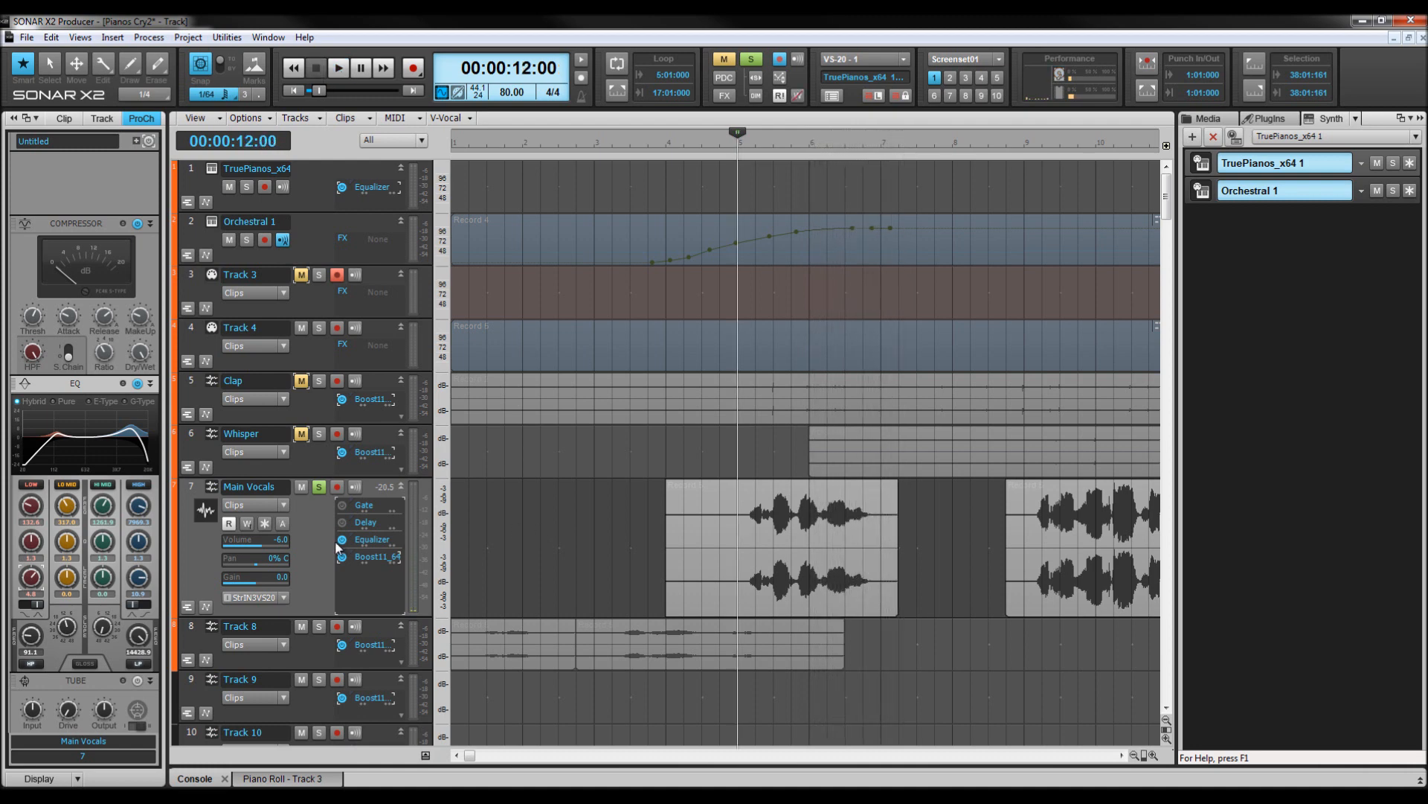
key(space)
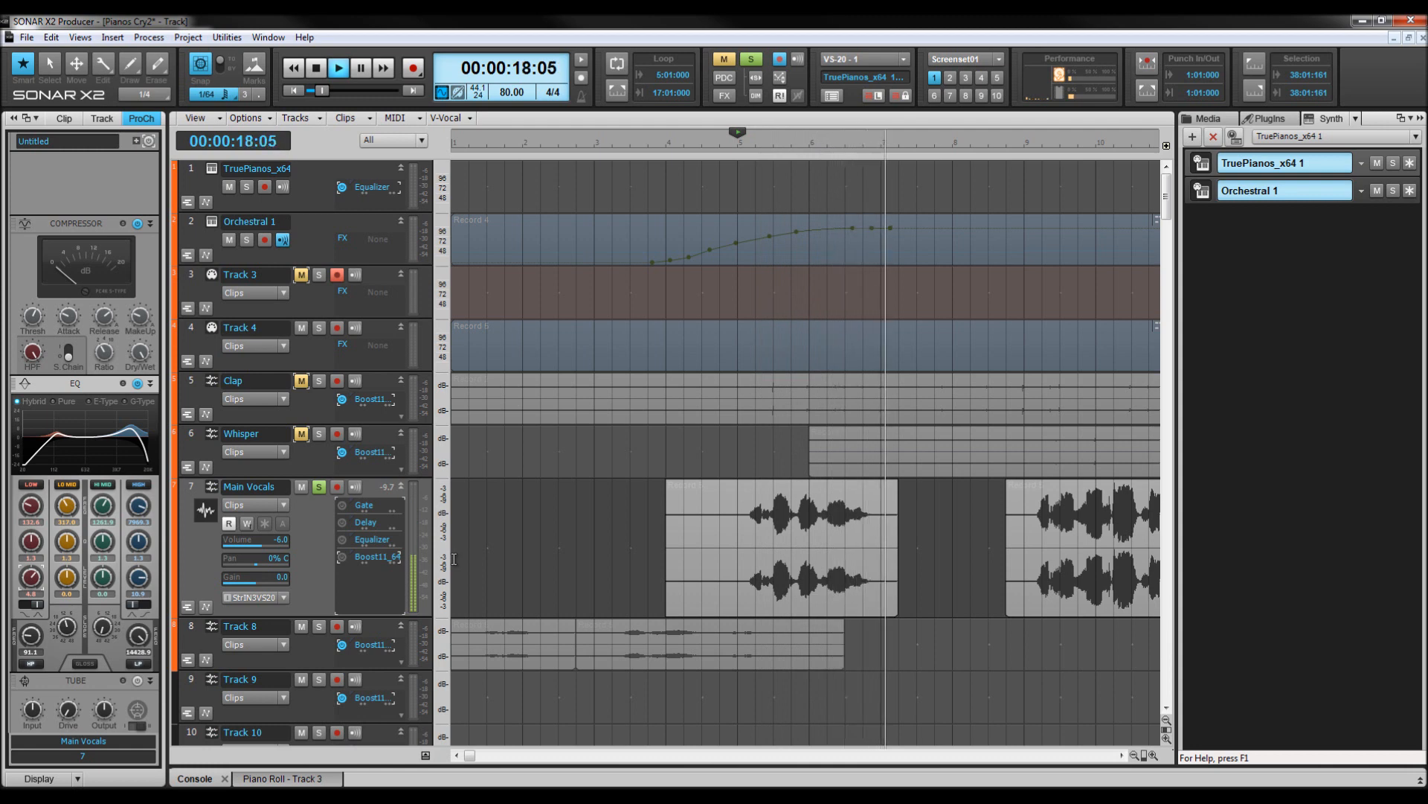
key(space)
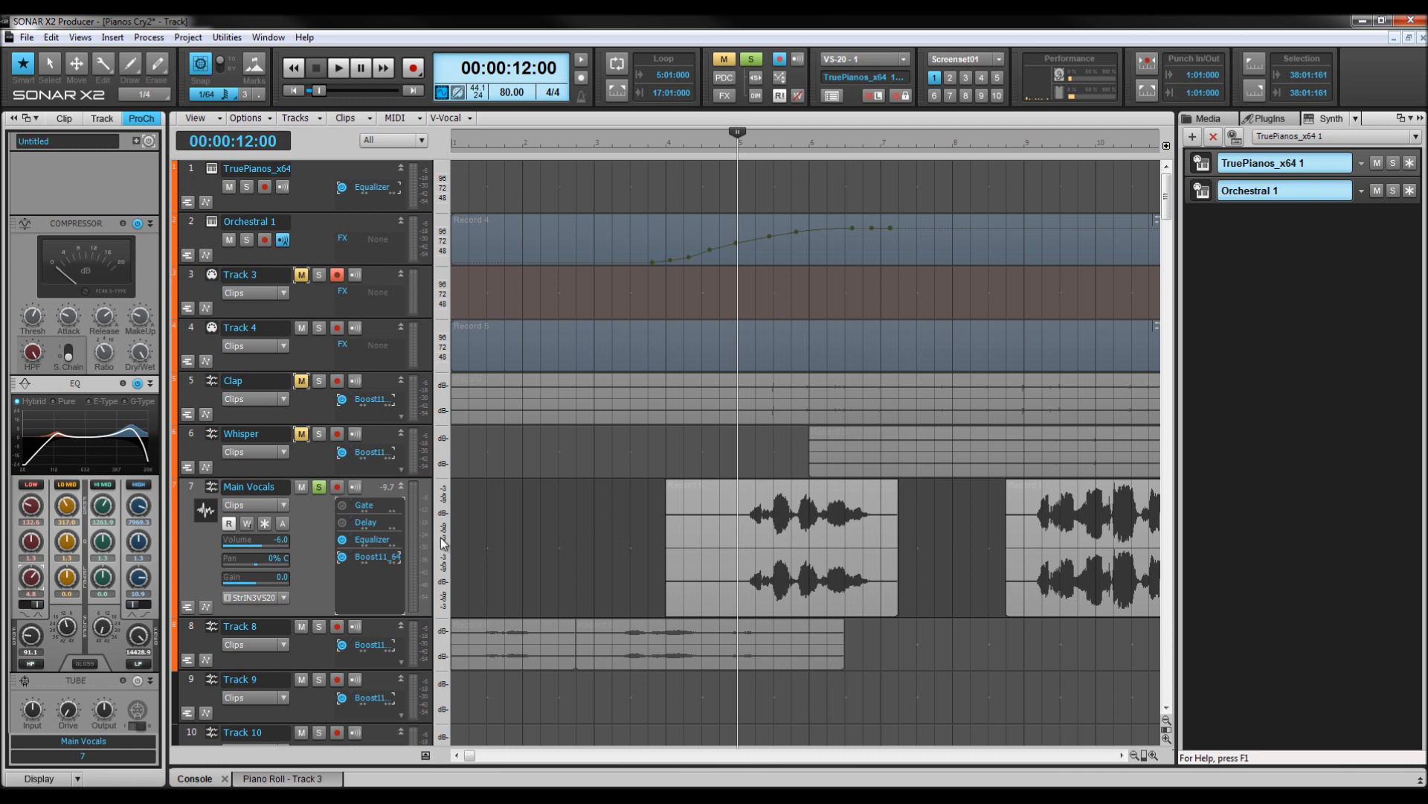
Reopen Boost11, lower its boost knob, and play the vocals to hear the limiting.
double_click(368, 558)
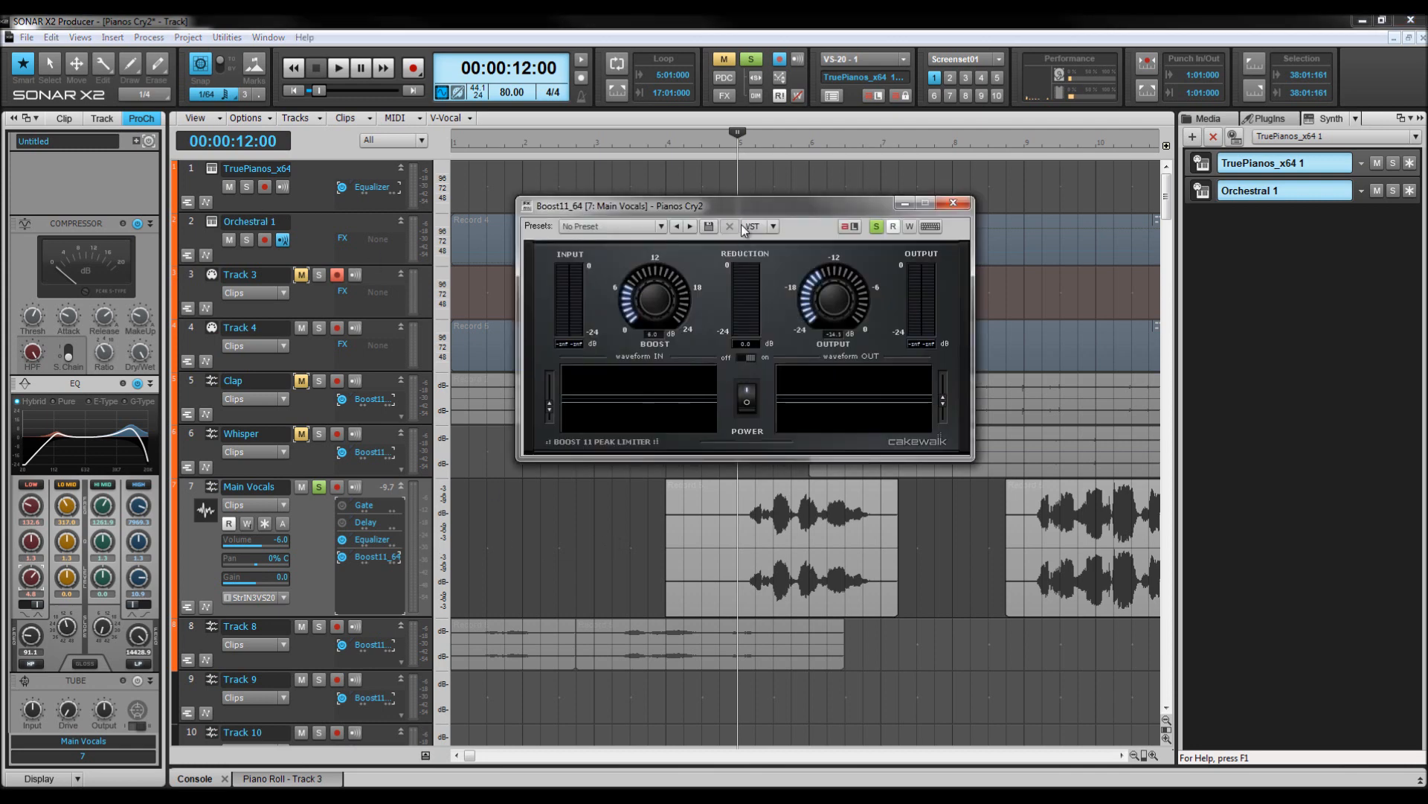
drag(747, 207, 859, 190)
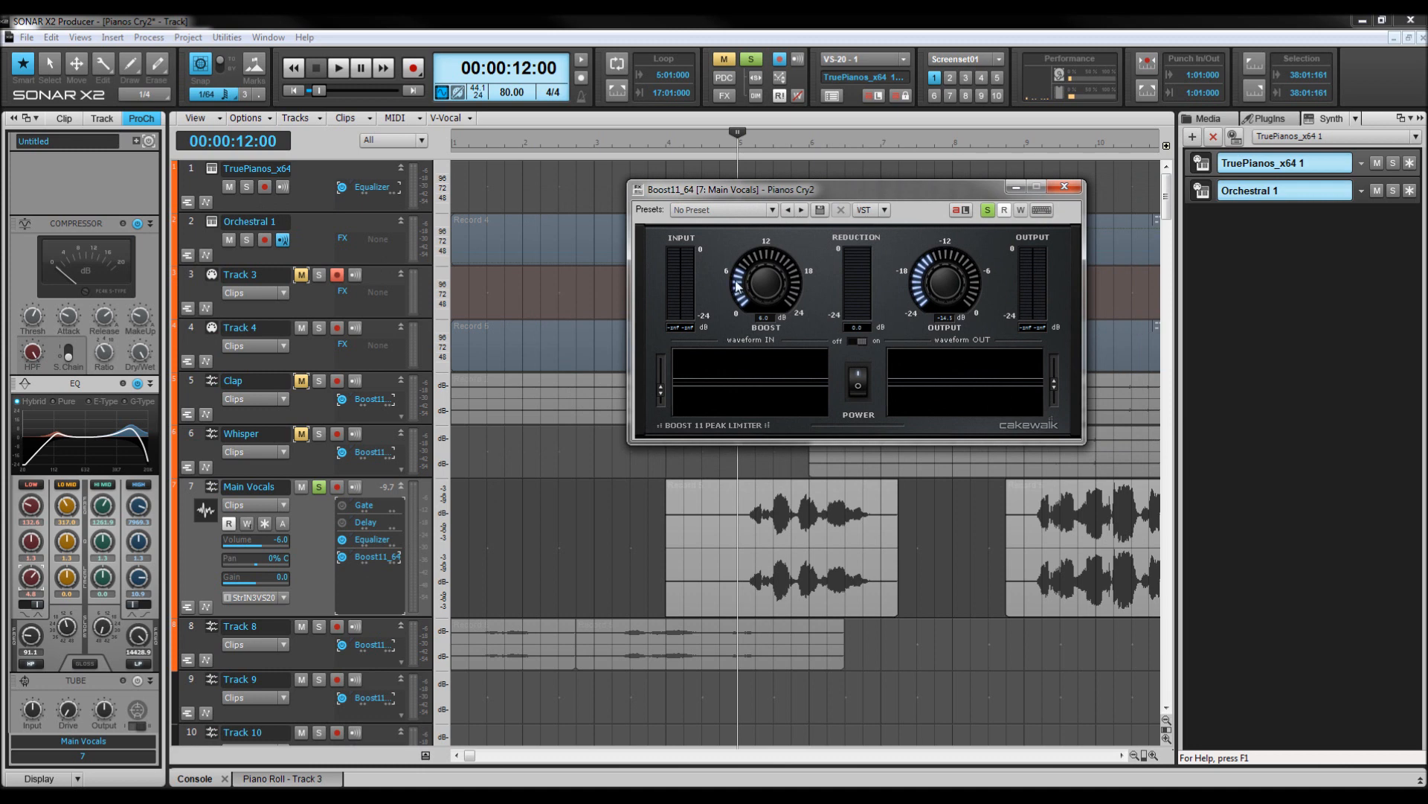
drag(739, 289, 746, 313)
key(space)
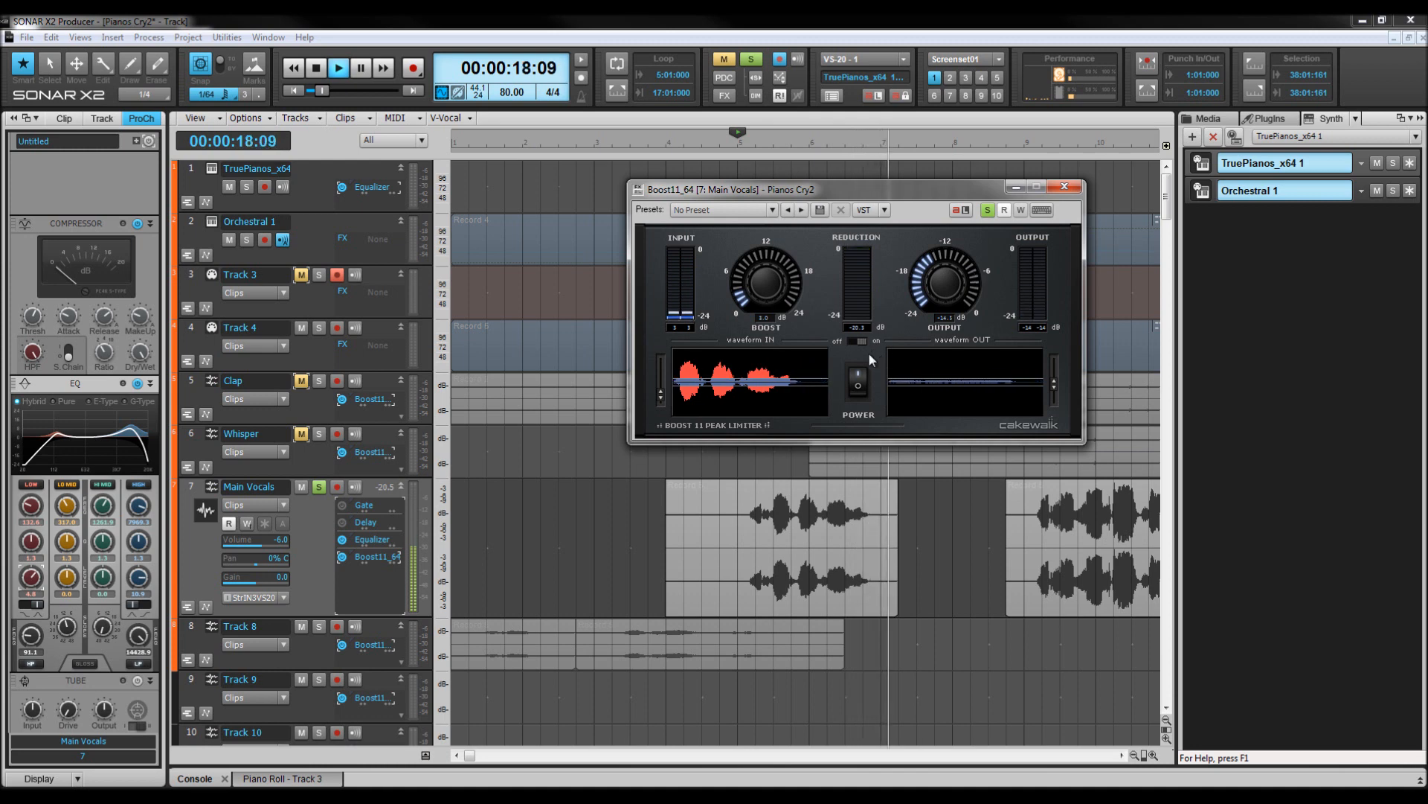
key(space)
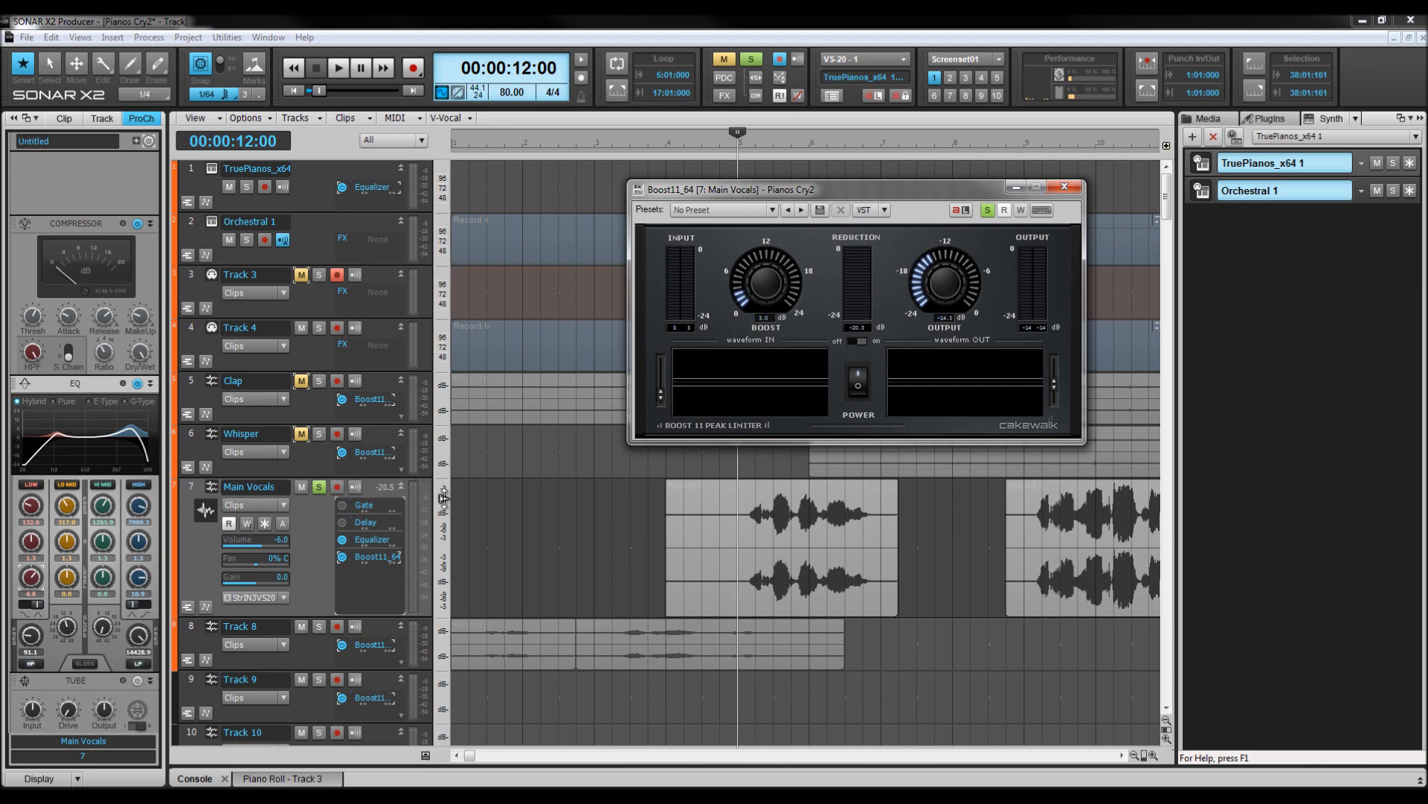
Open the Main Vocals Delay plugin to check its mix setting, closing the Boost11 window.
double_click(354, 524)
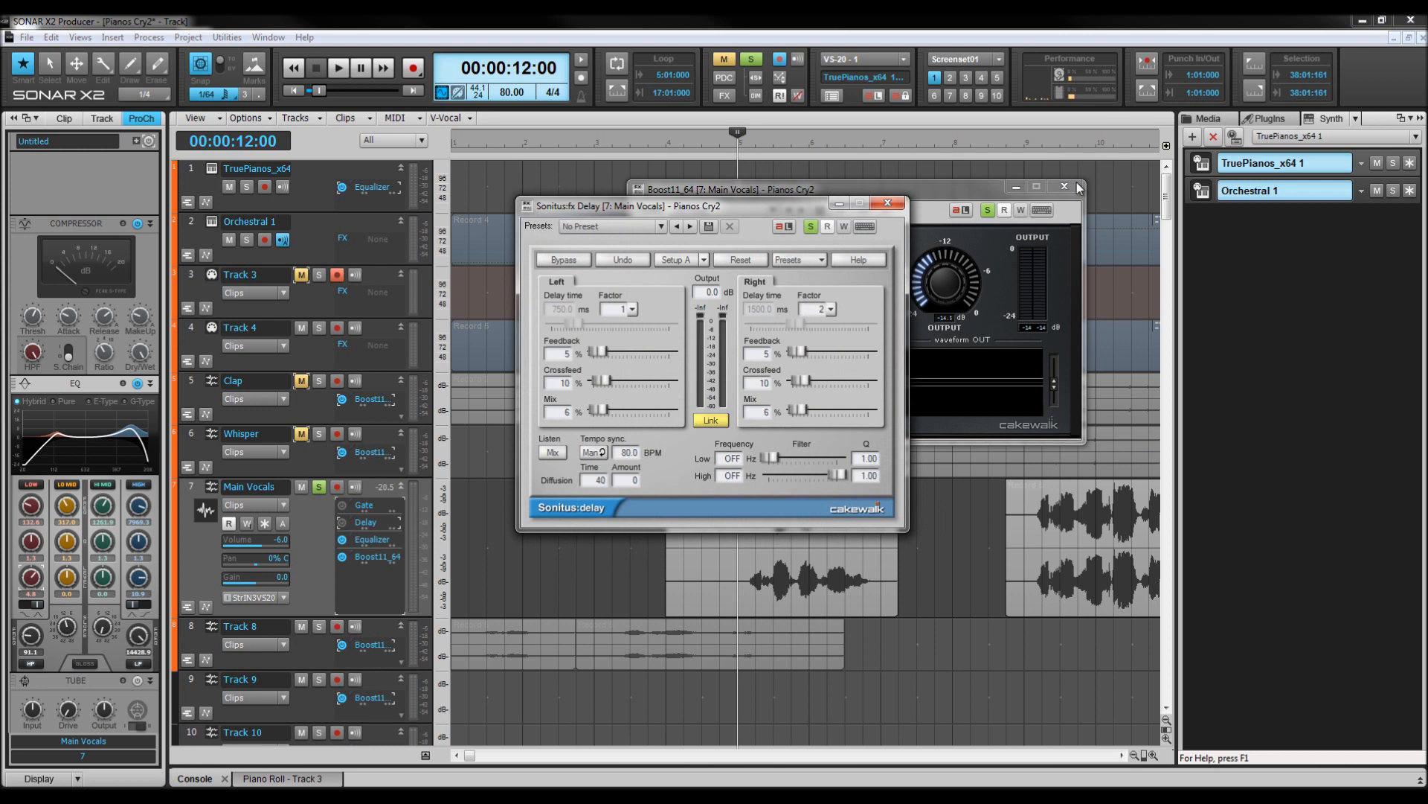
click(1065, 186)
drag(640, 208, 681, 184)
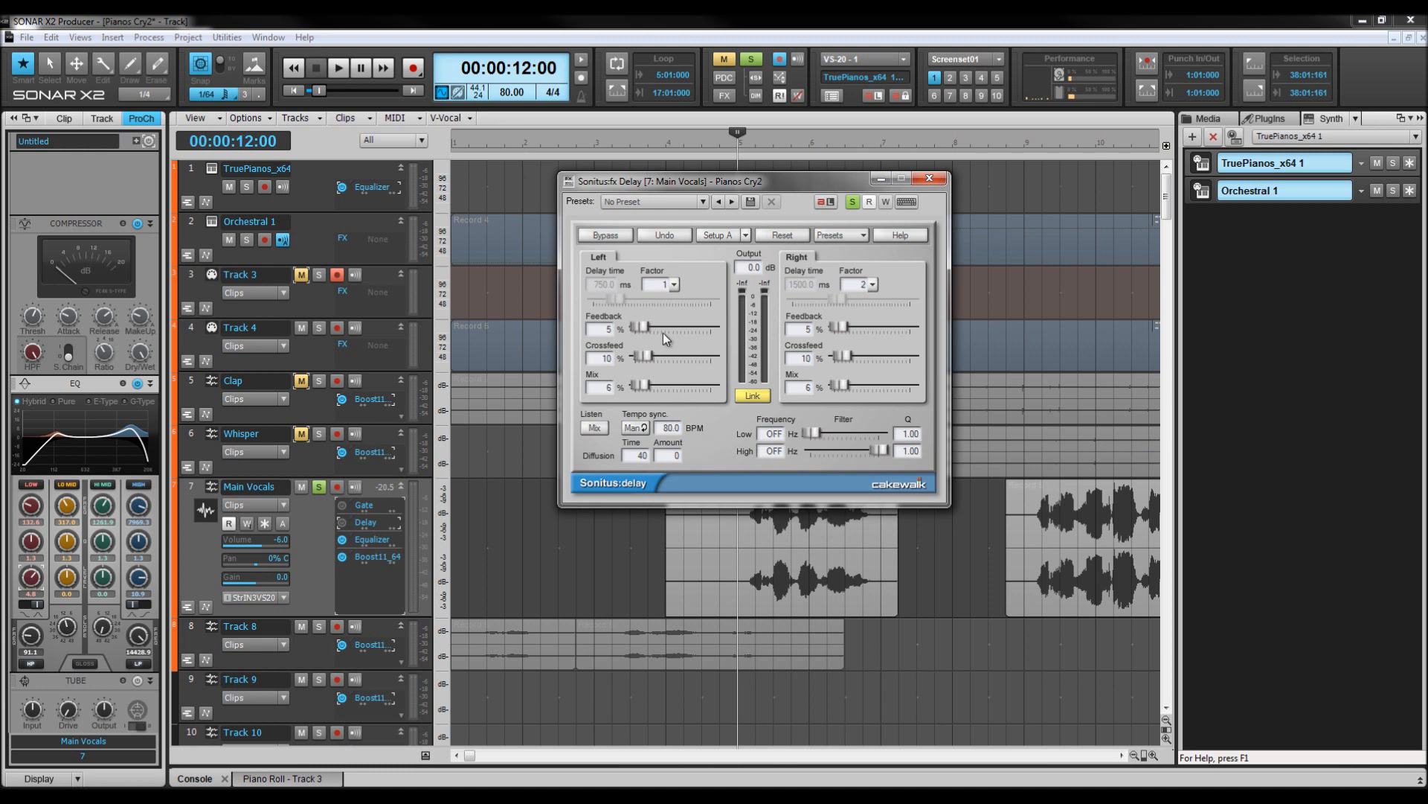
click(608, 387)
click(928, 178)
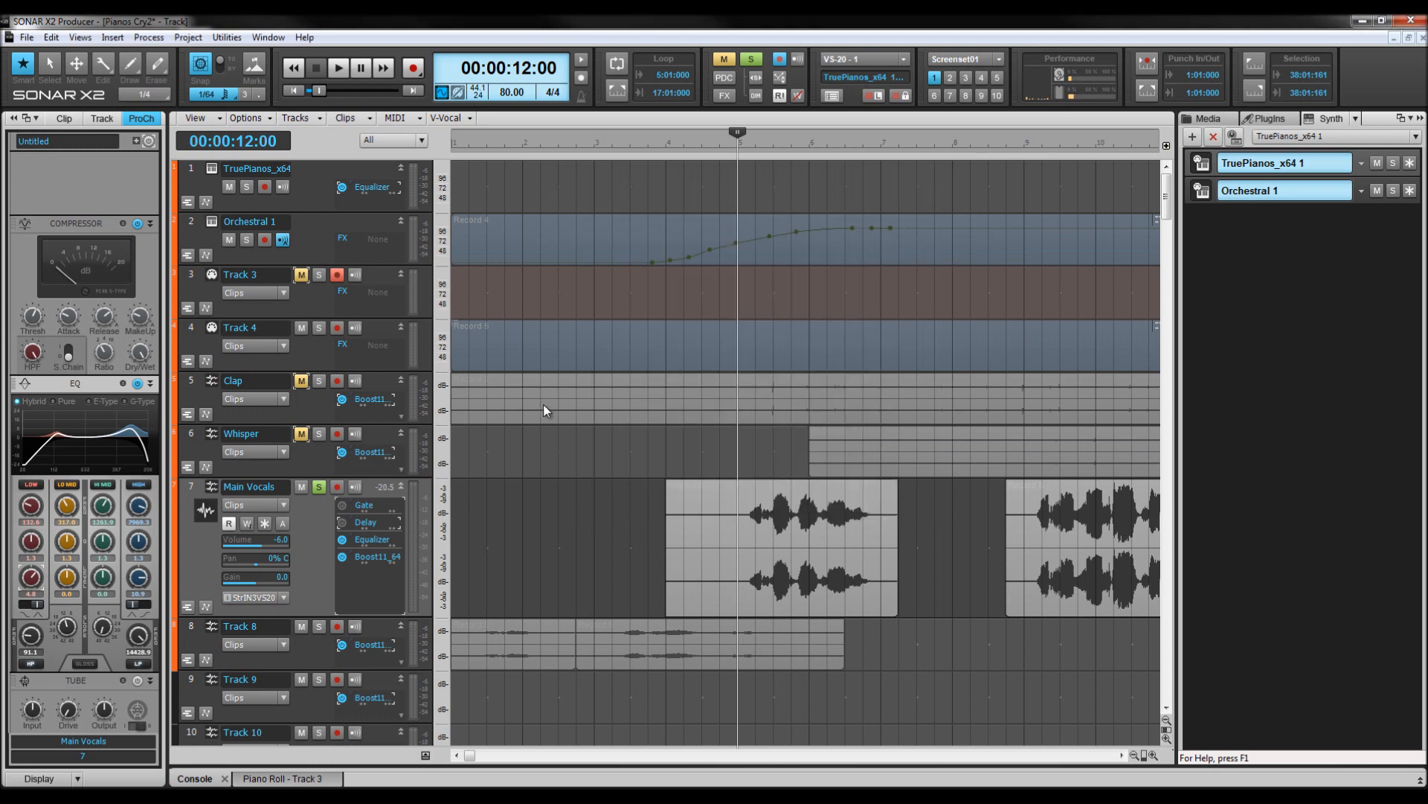
Toggle the Delay plugin's bypass on the Main Vocals and play the vocals from 12 seconds.
click(342, 523)
key(space)
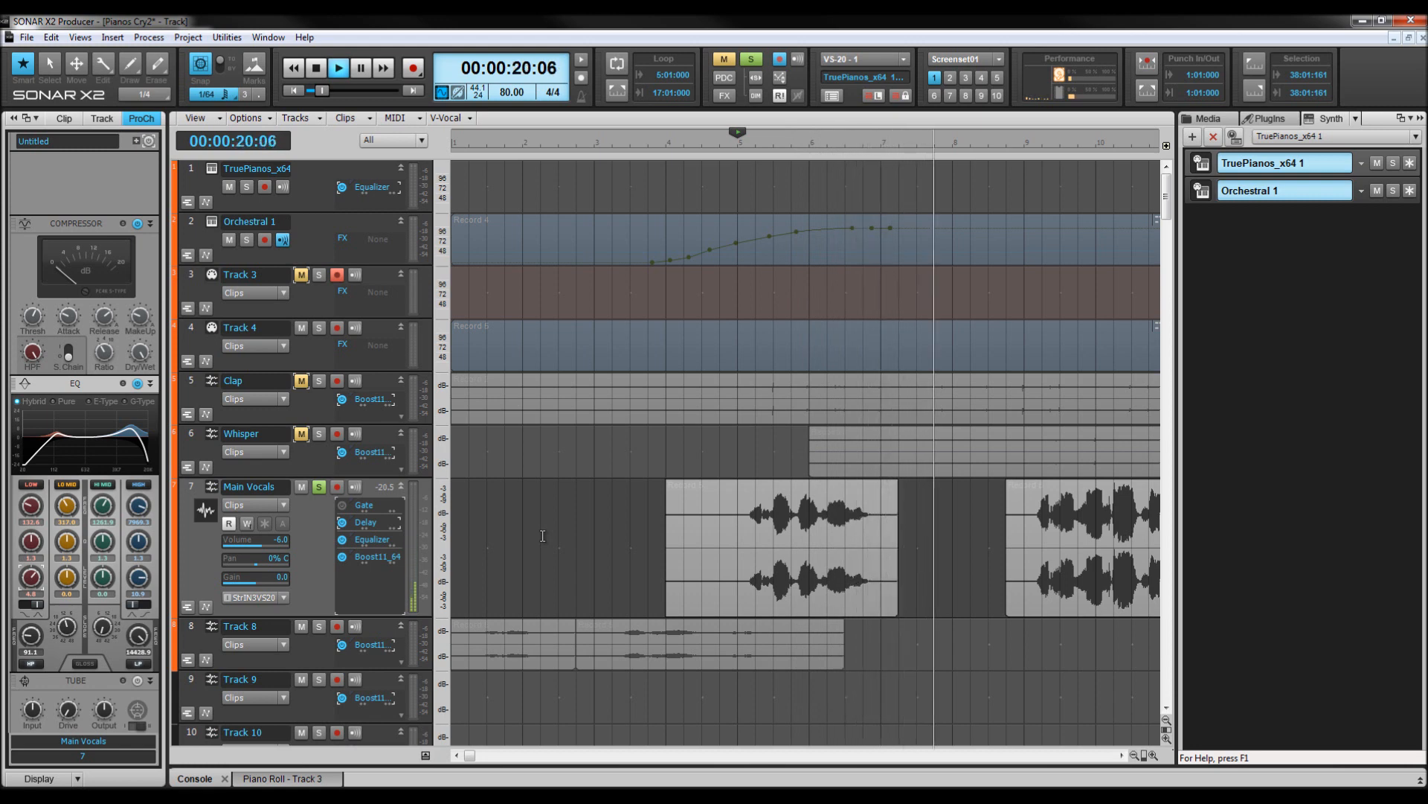
key(space)
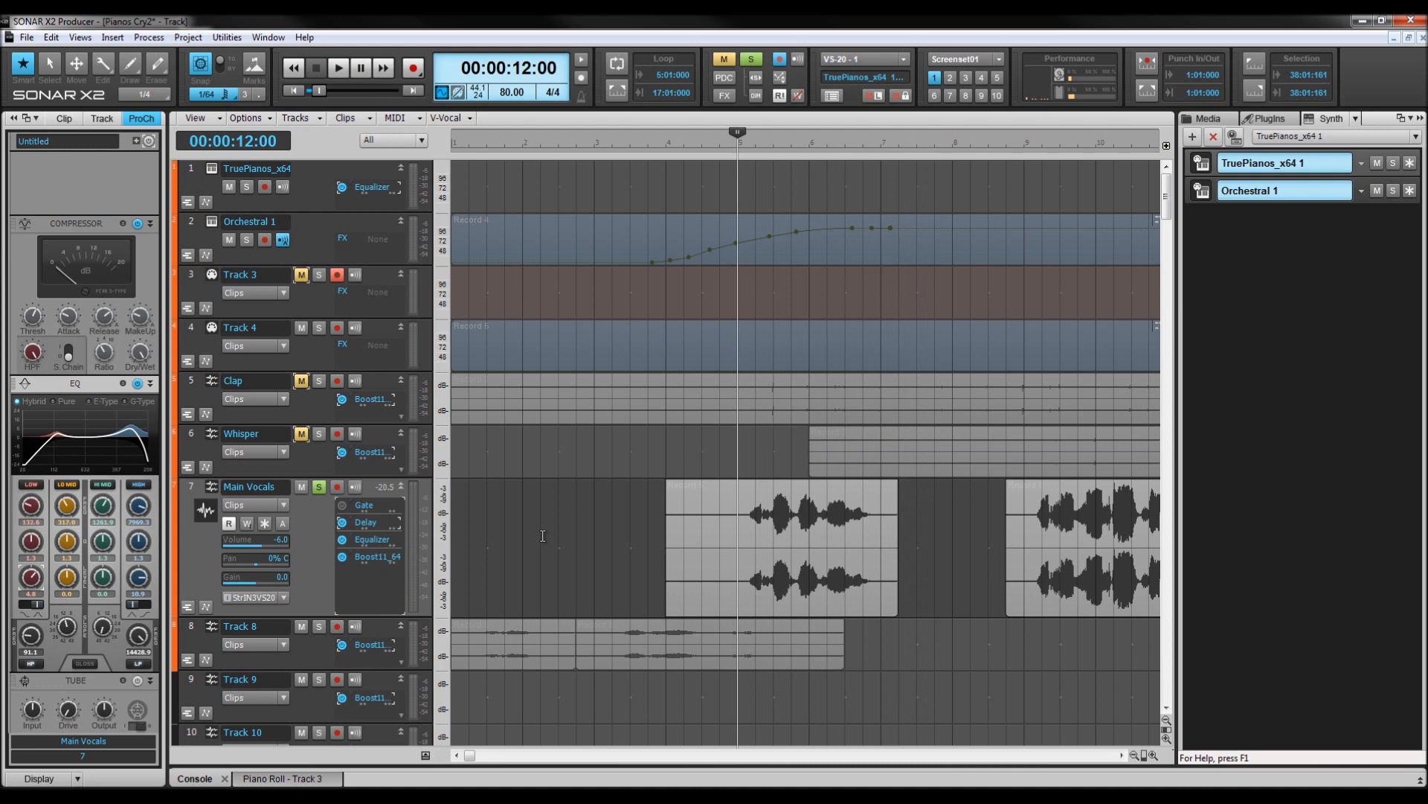
Inspect the Main Vocals Gate plugin settings, close it, and play the vocals from about 10 seconds.
double_click(368, 506)
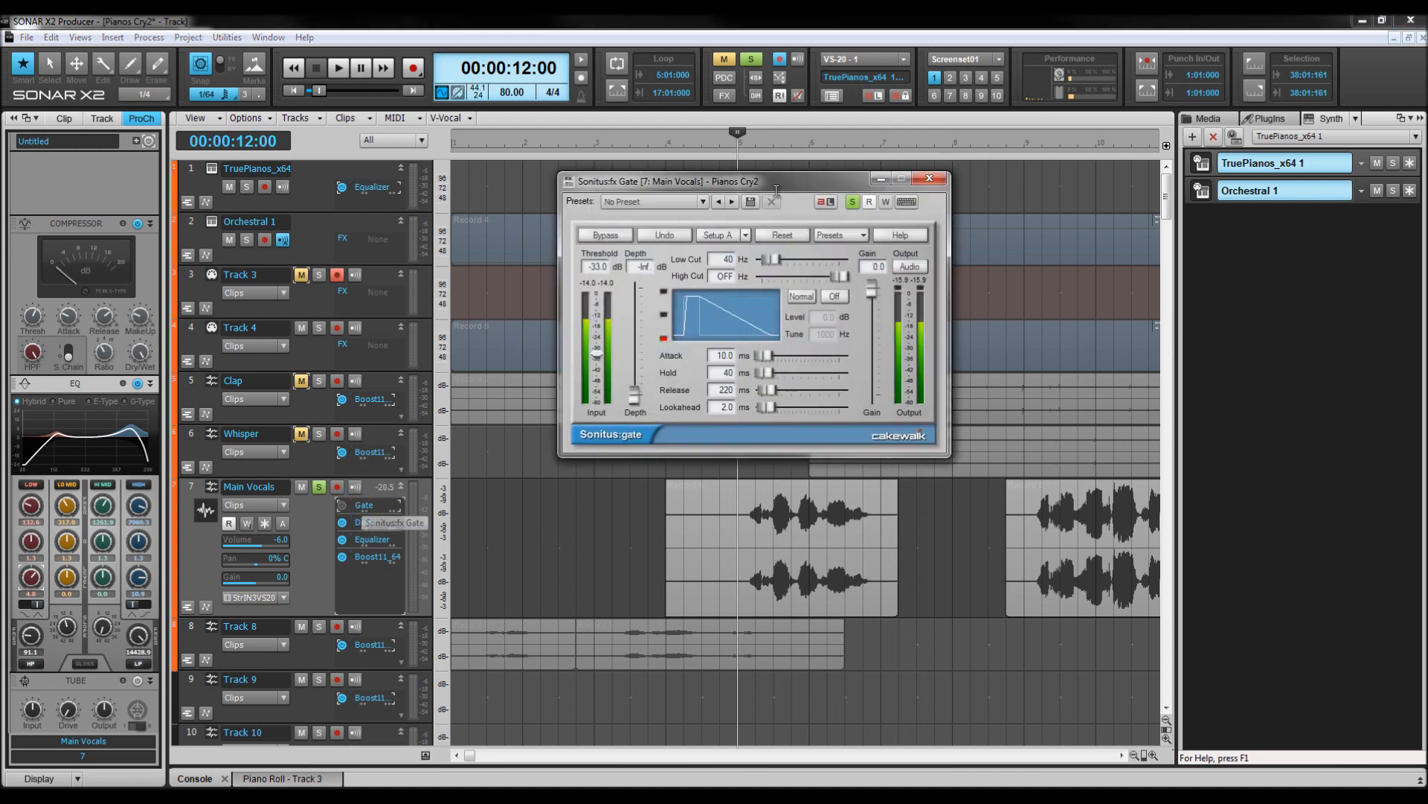
click(929, 178)
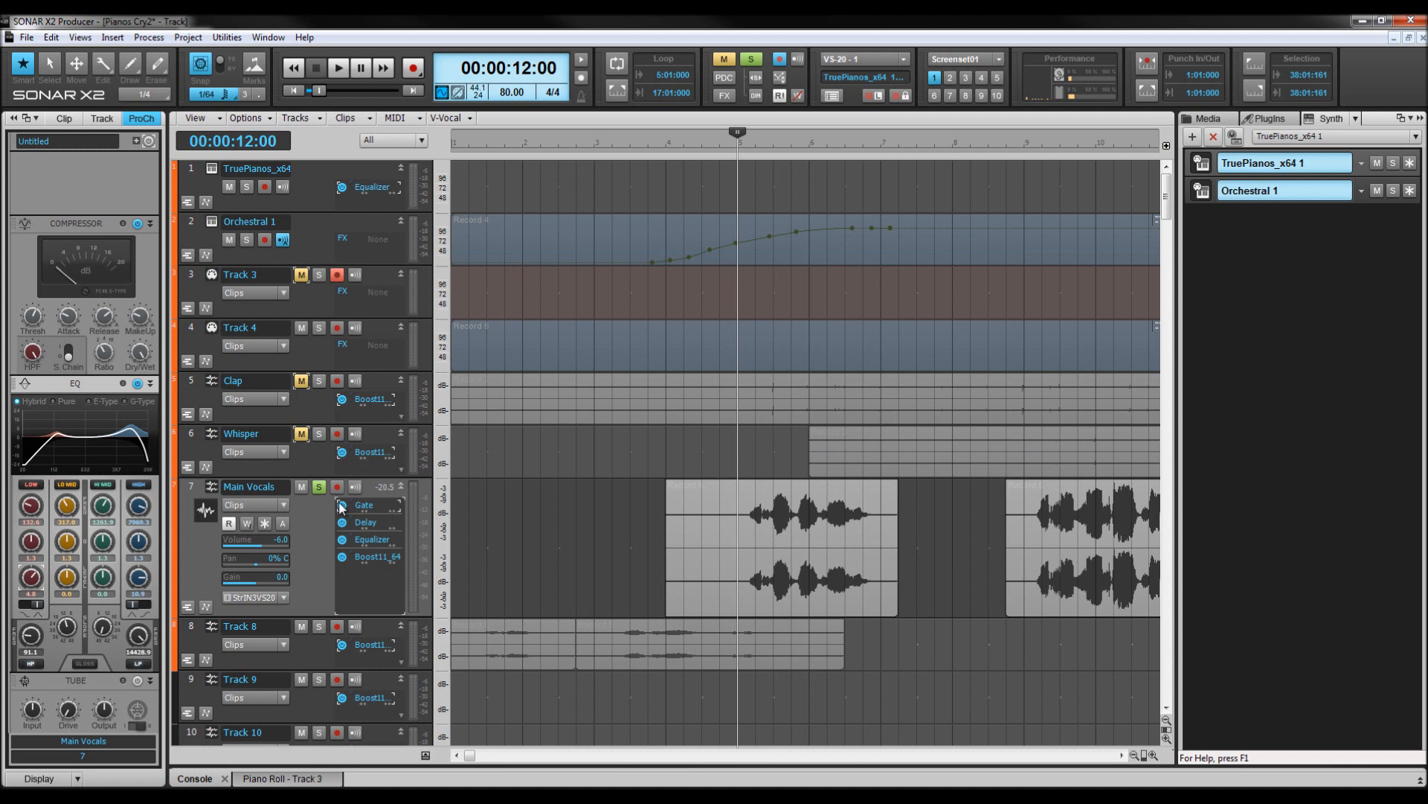
click(712, 143)
key(space)
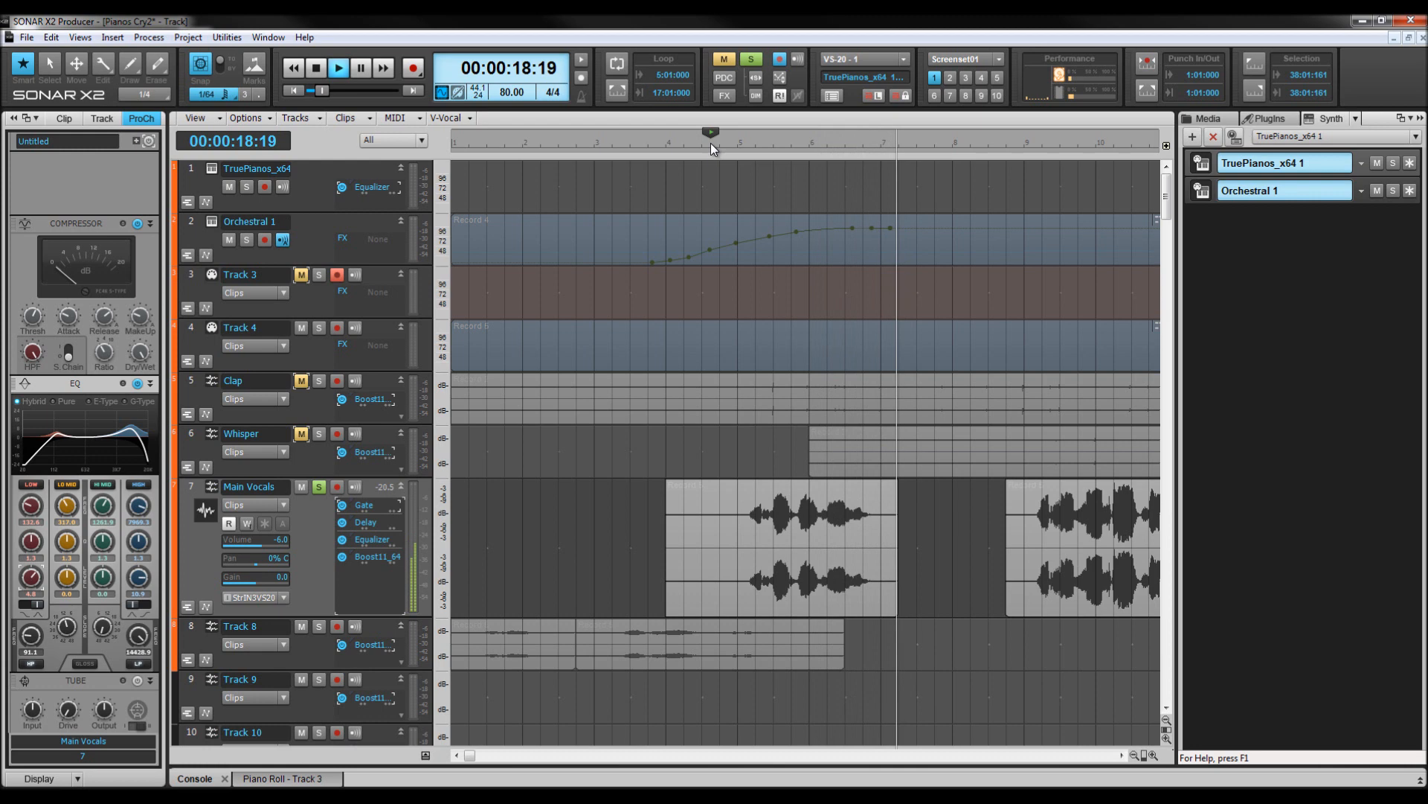
key(space)
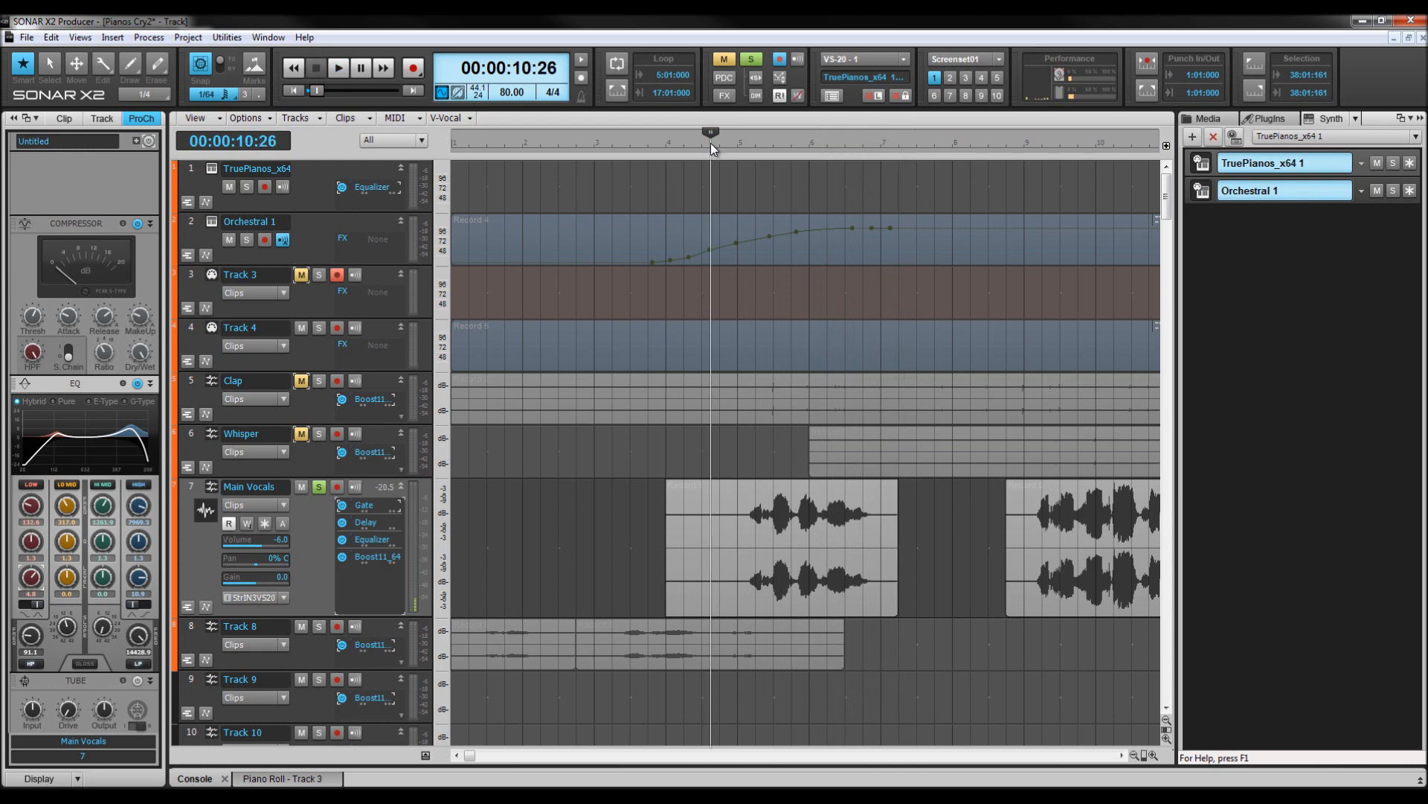
key(space)
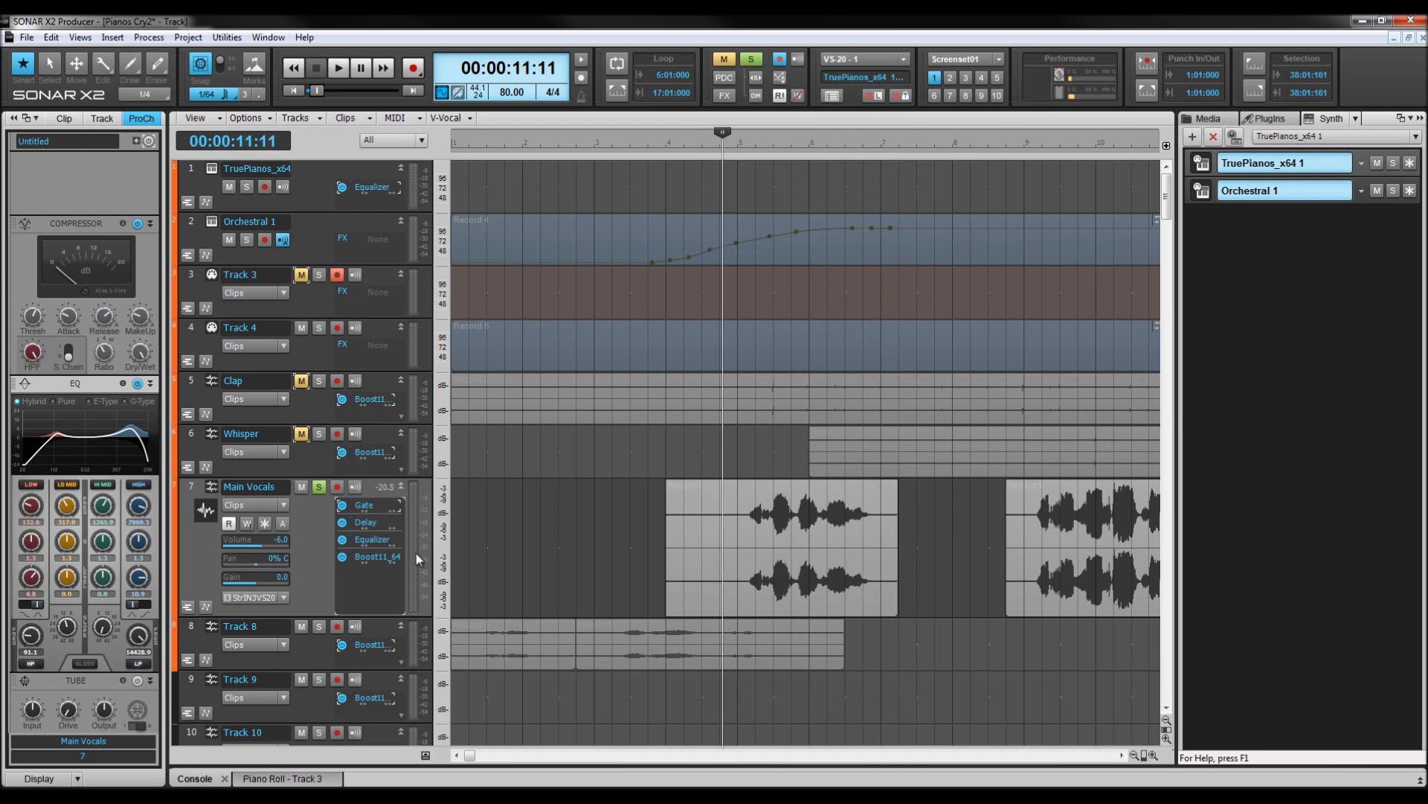
Insert a Sonitus:fx Reverb into the Main Vocals effects bin.
right_click(359, 579)
mouse_move(411, 521)
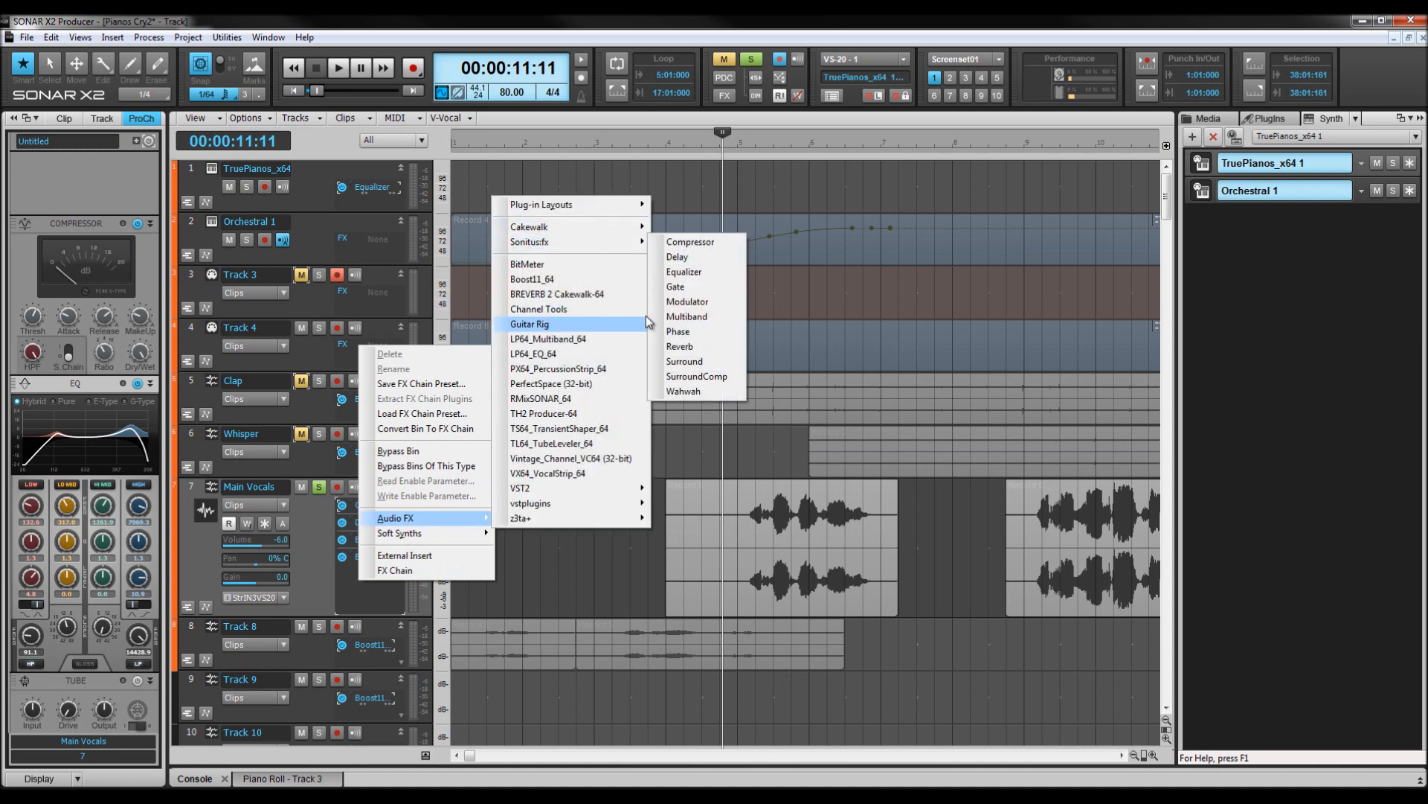
click(695, 348)
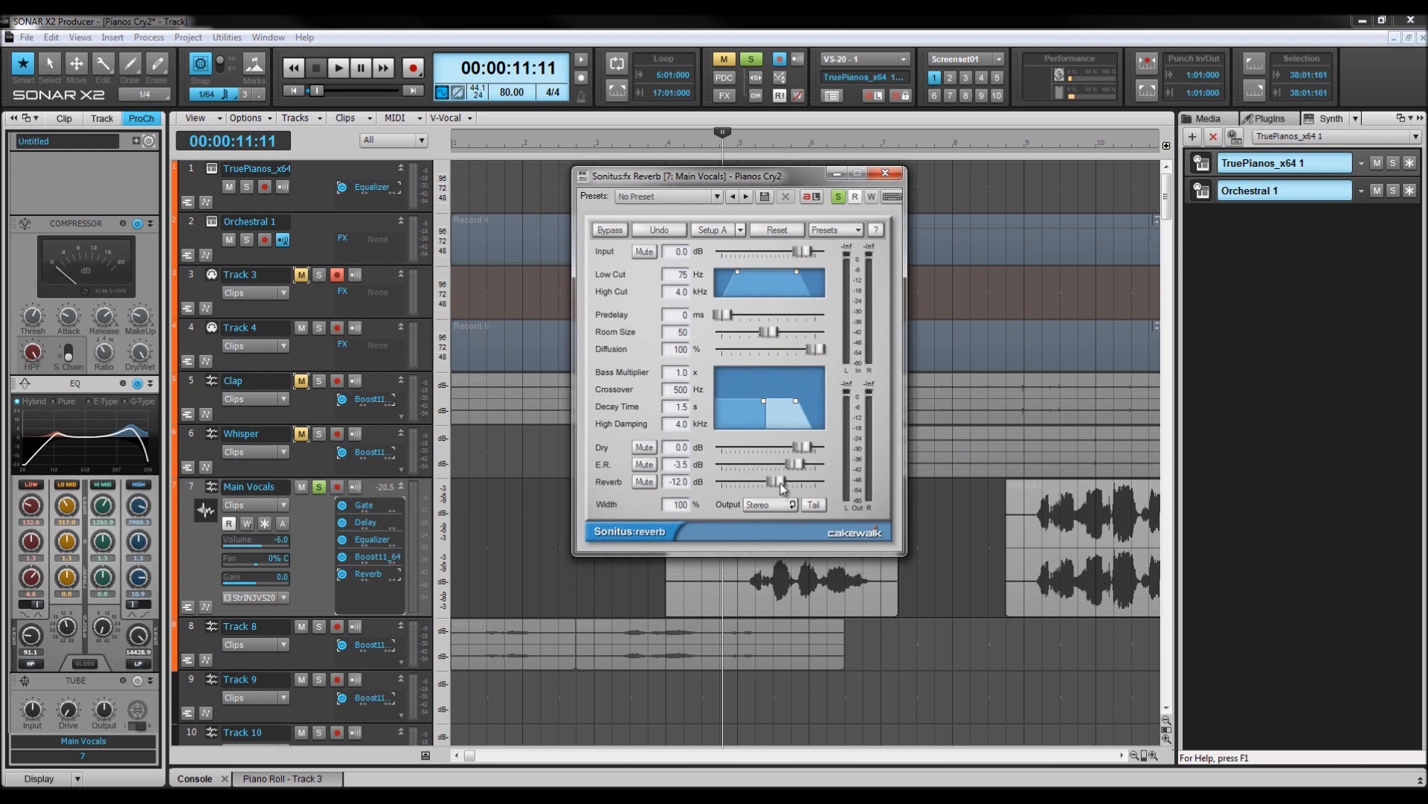
Set the Reverb level to about -11 dB, browsing the Reverb presets list without picking one.
drag(778, 482, 769, 493)
click(717, 197)
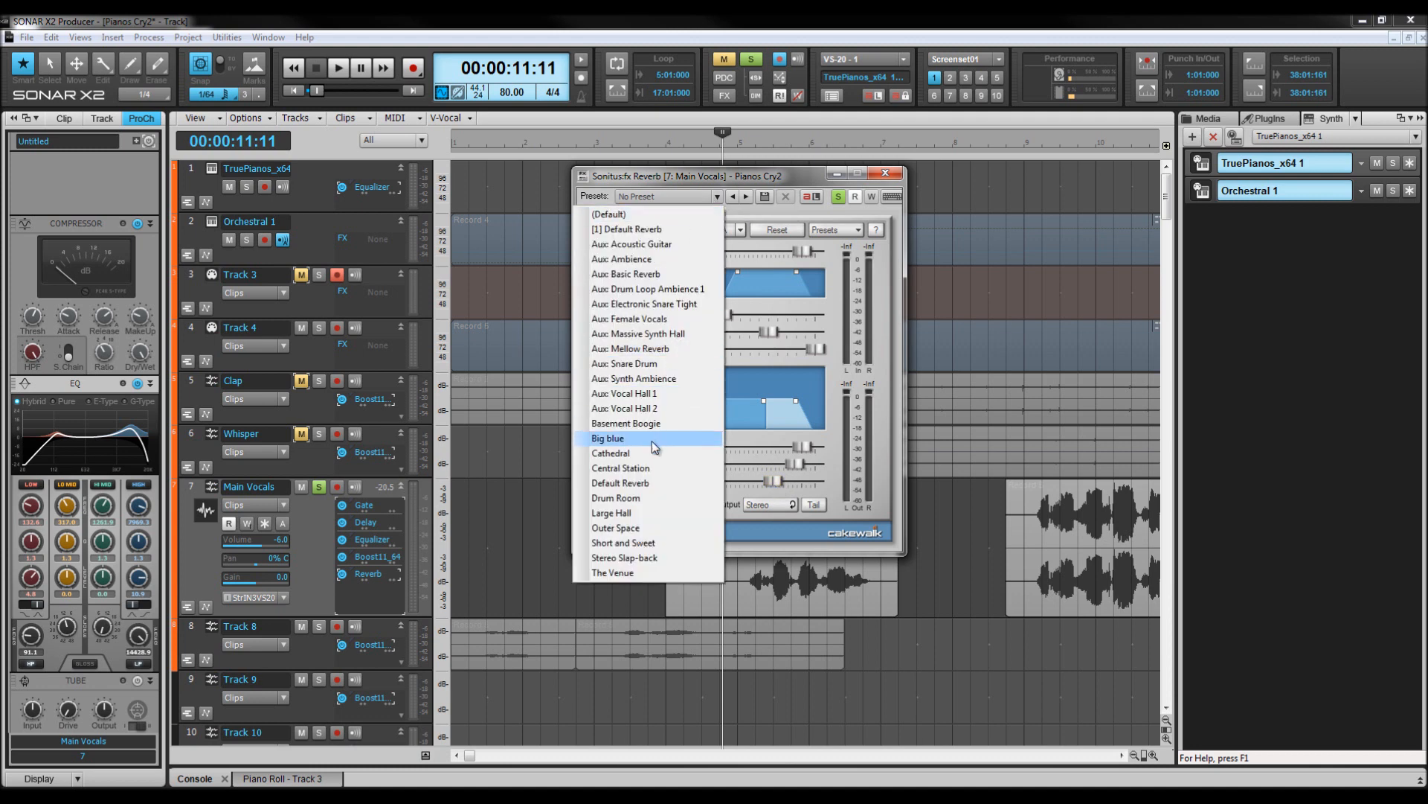
click(689, 175)
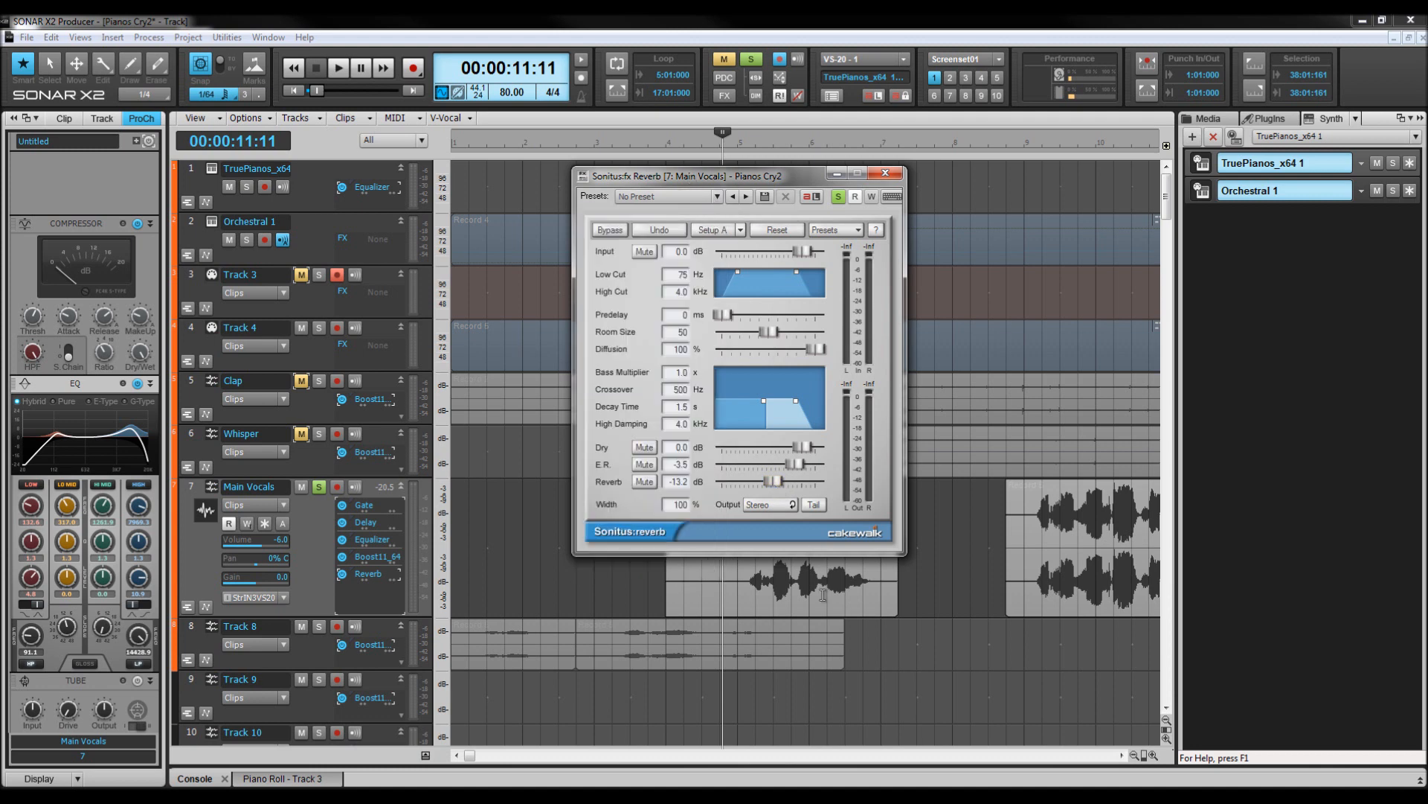
drag(773, 487, 778, 484)
drag(752, 180, 476, 159)
drag(498, 461, 501, 460)
Play the vocals with the reverb added and close the Reverb window.
key(space)
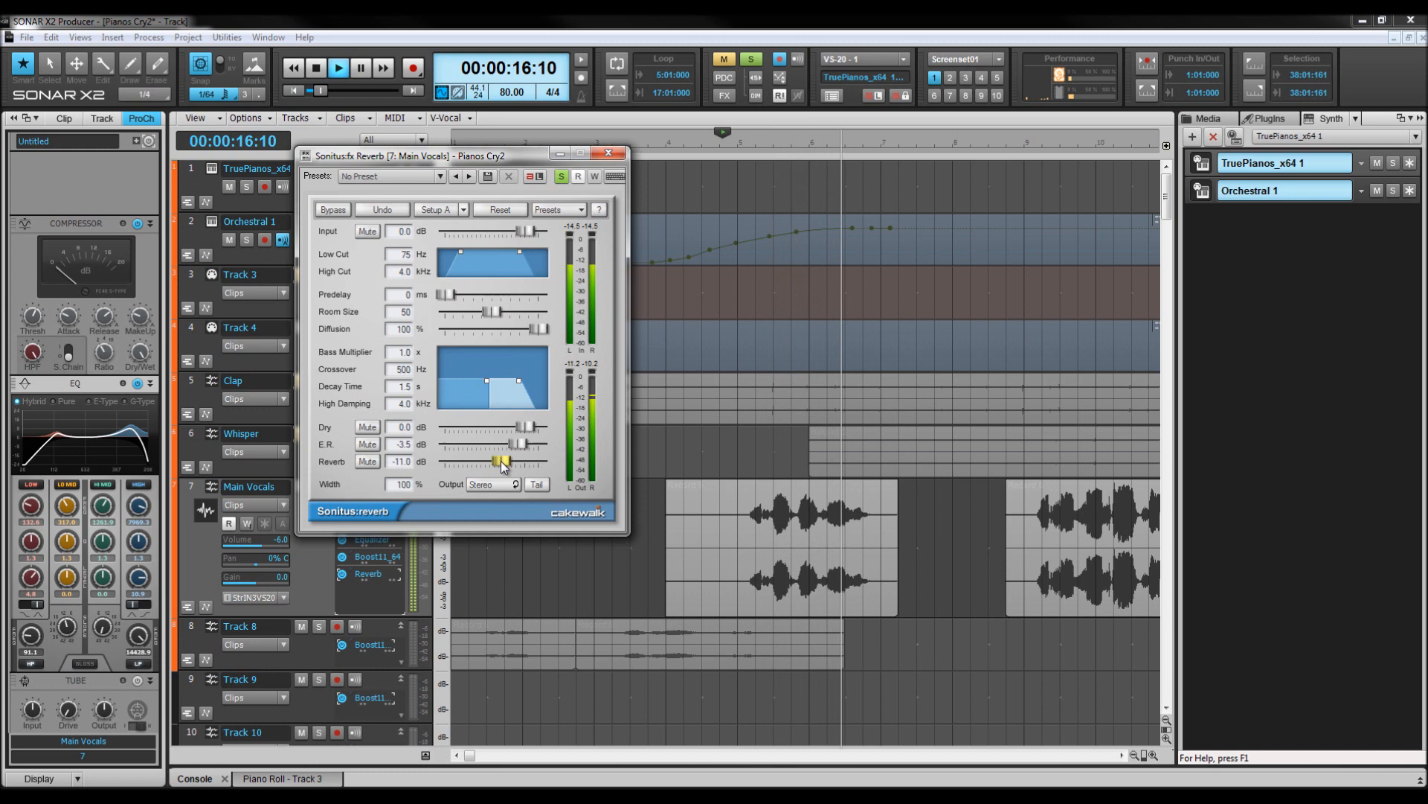
click(608, 156)
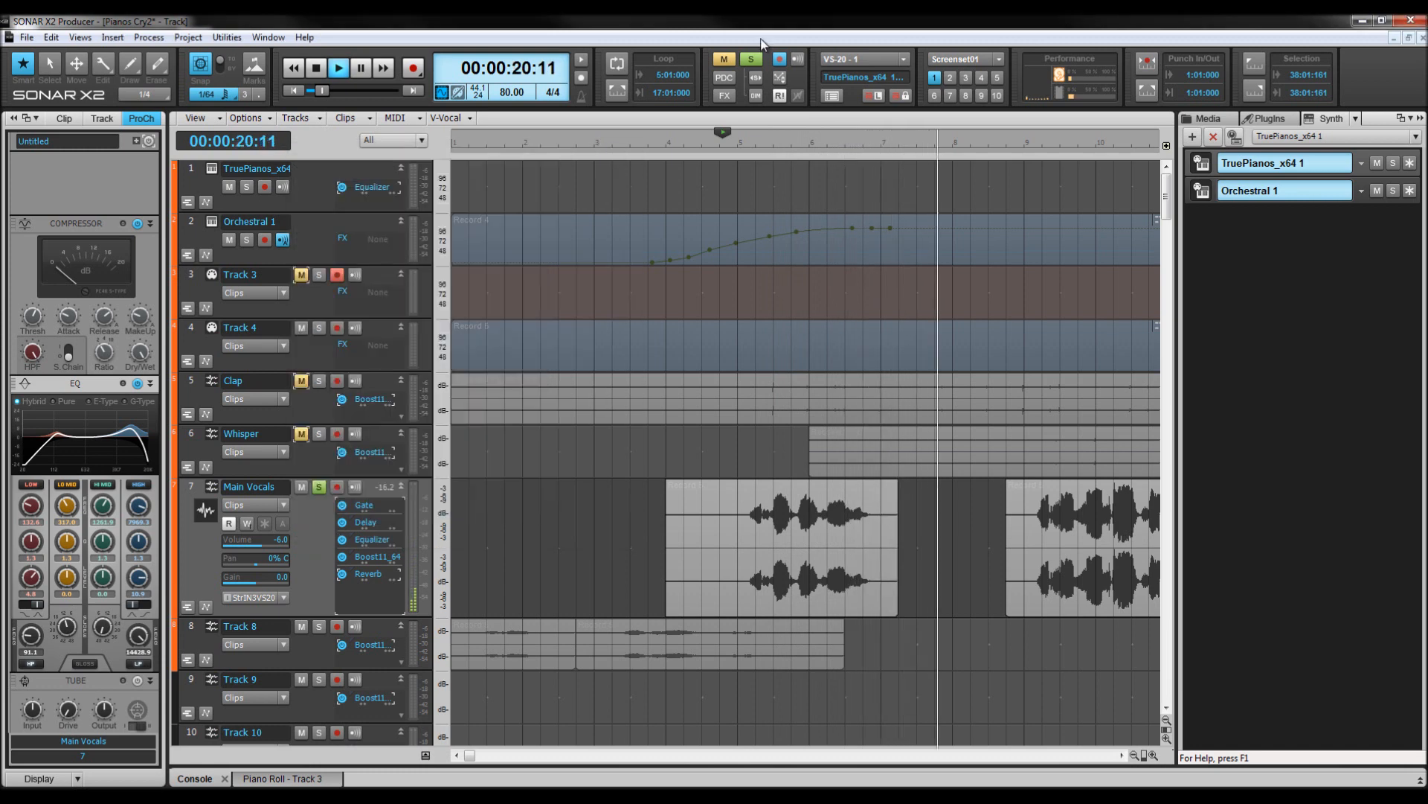
key(space)
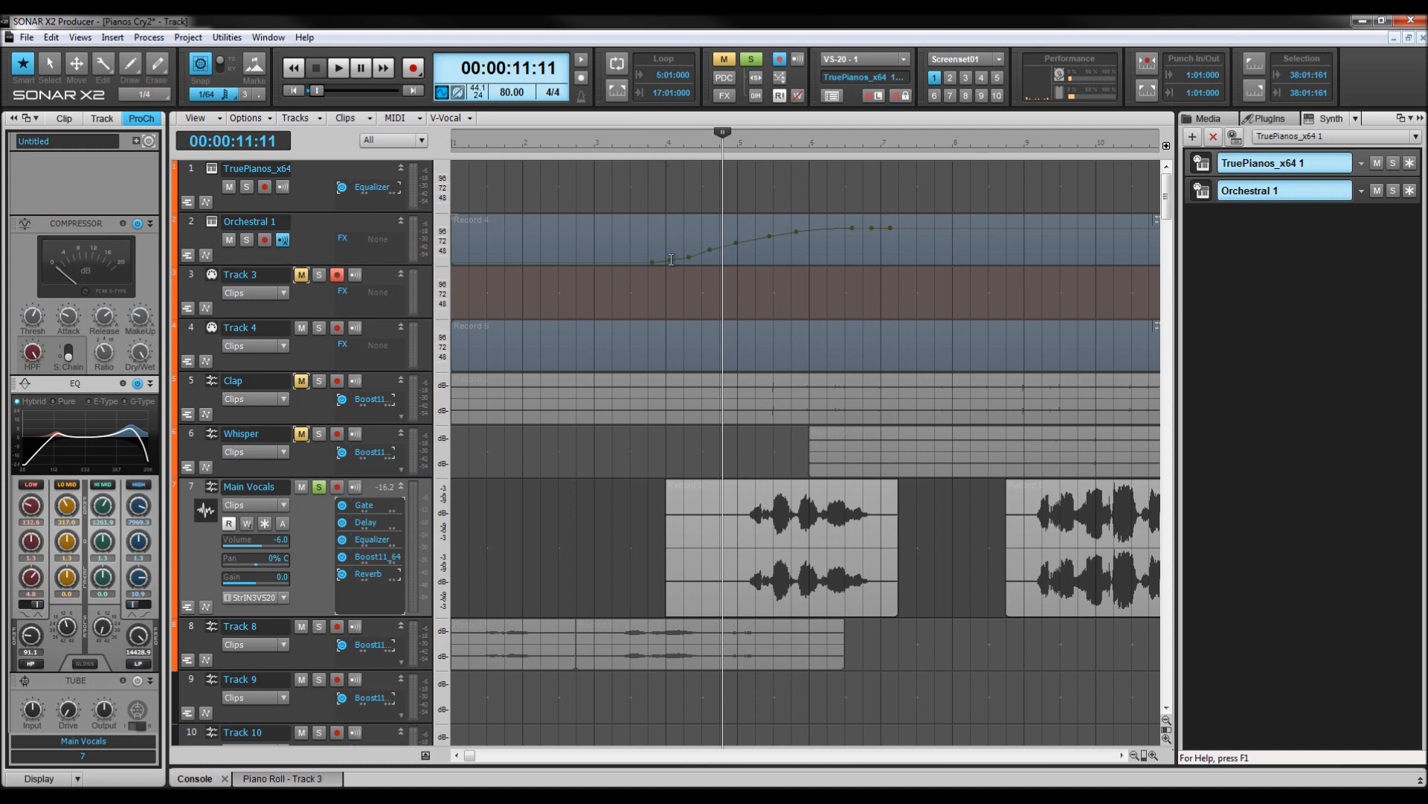
Unsolo all tracks and play the full mix from 9 seconds.
click(666, 144)
click(747, 60)
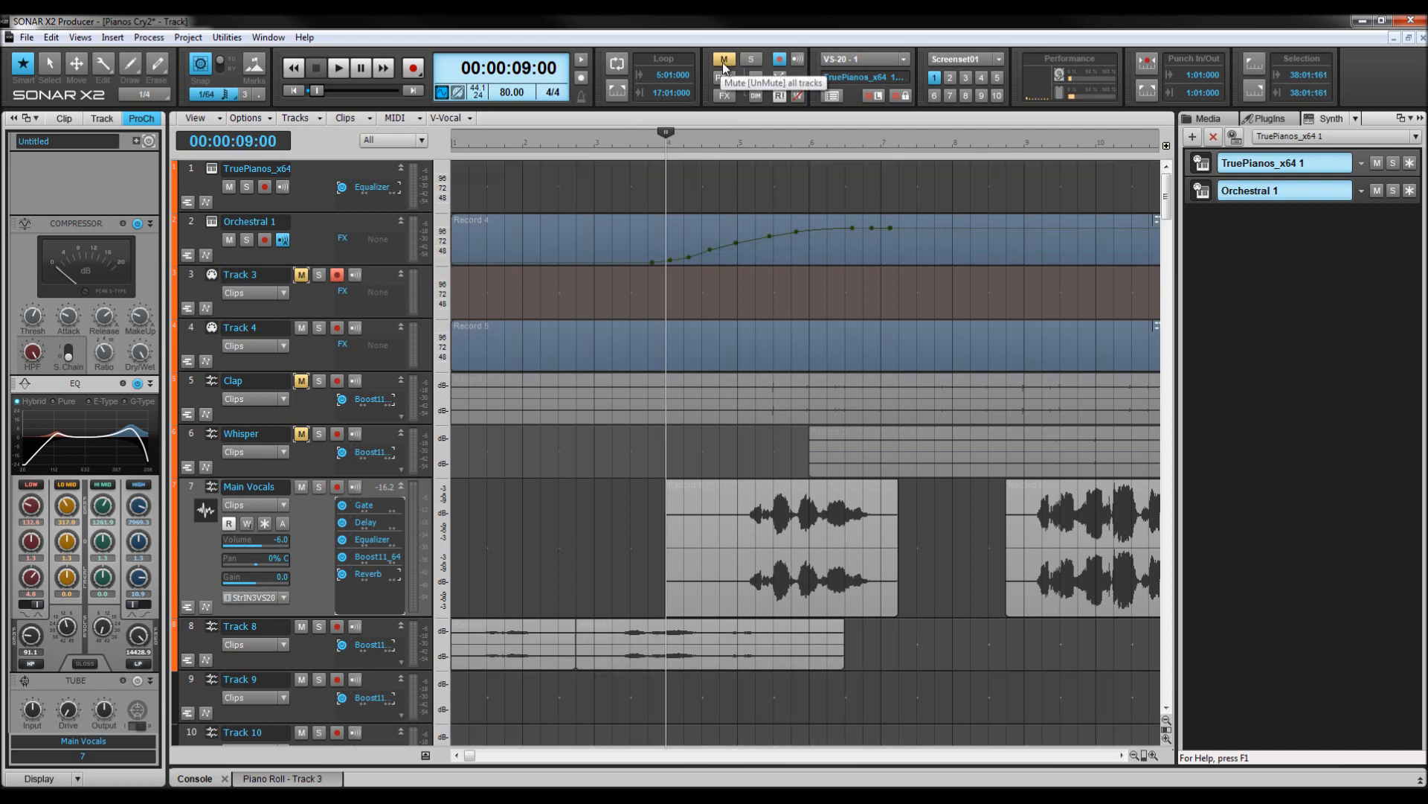
key(space)
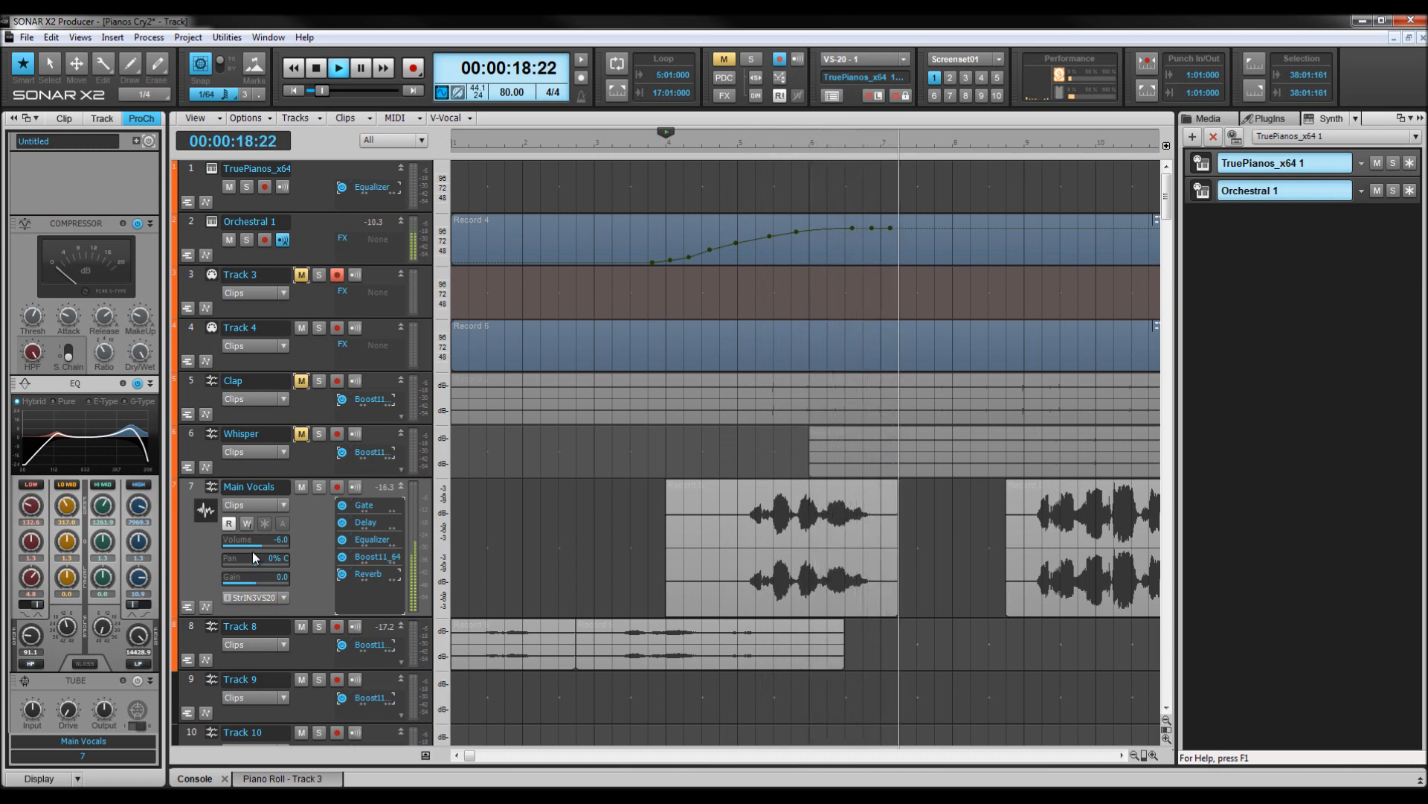
drag(469, 754, 529, 751)
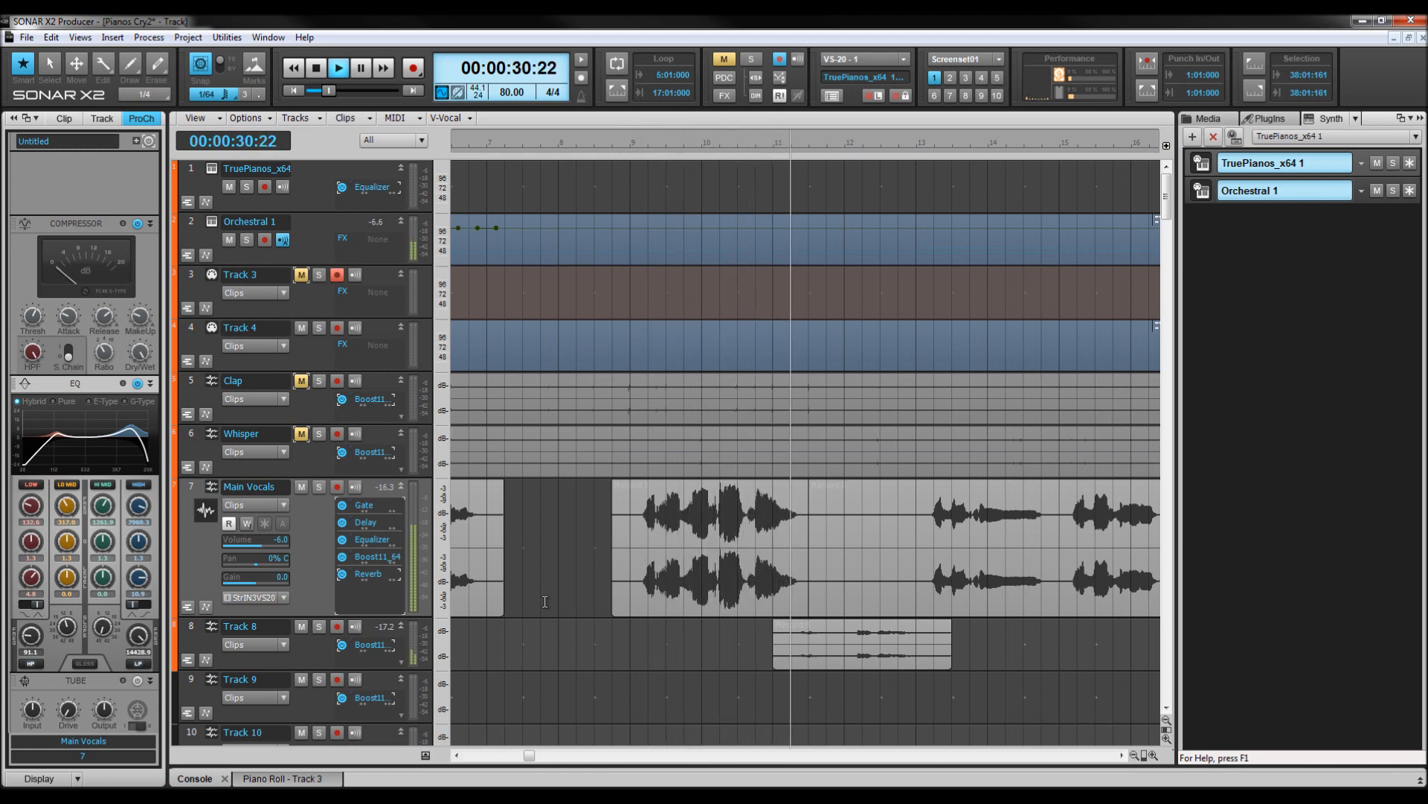
key(space)
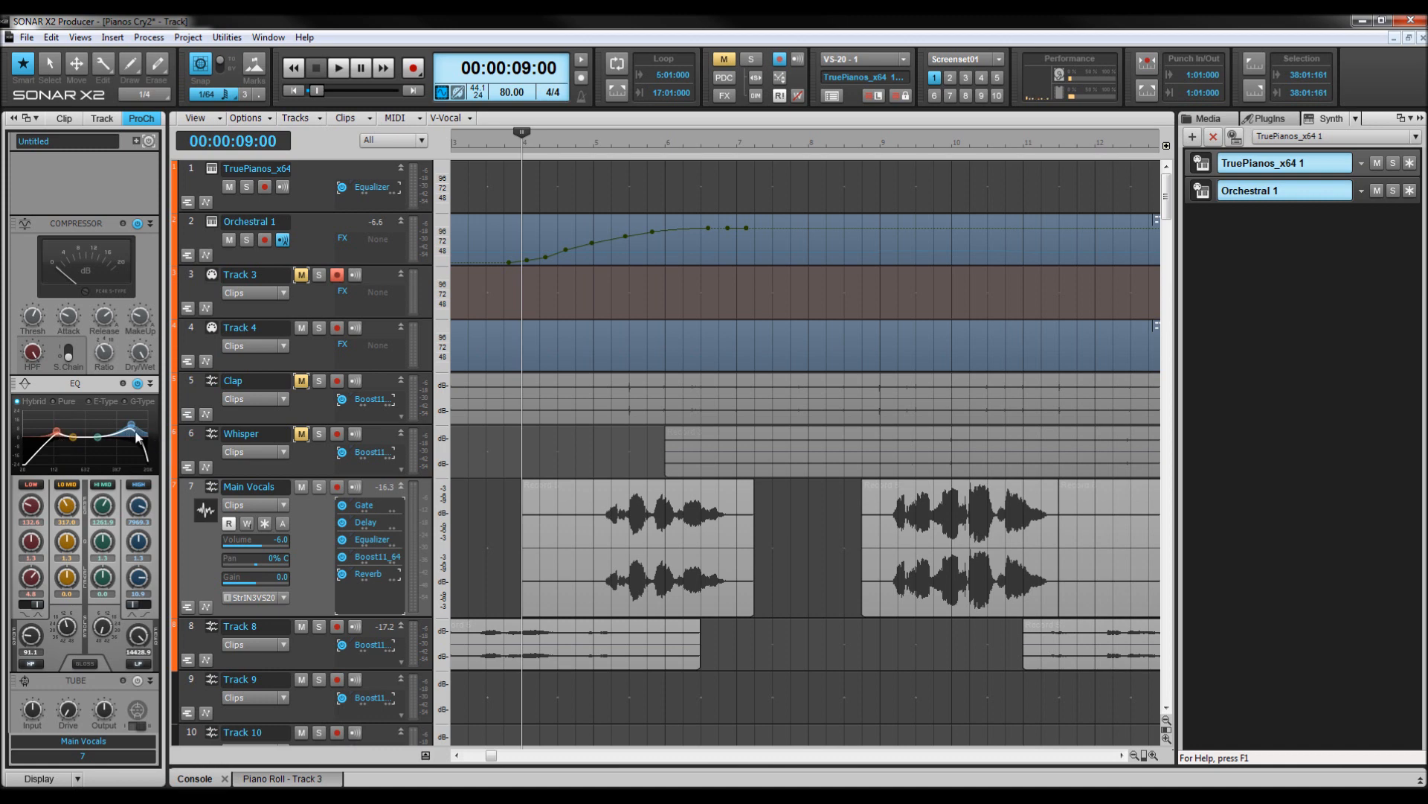
Bypass the Equalizer, Reverb and ProChannel on Main Vocals and play the vocals from about 11 seconds to compare.
mouse_move(145, 512)
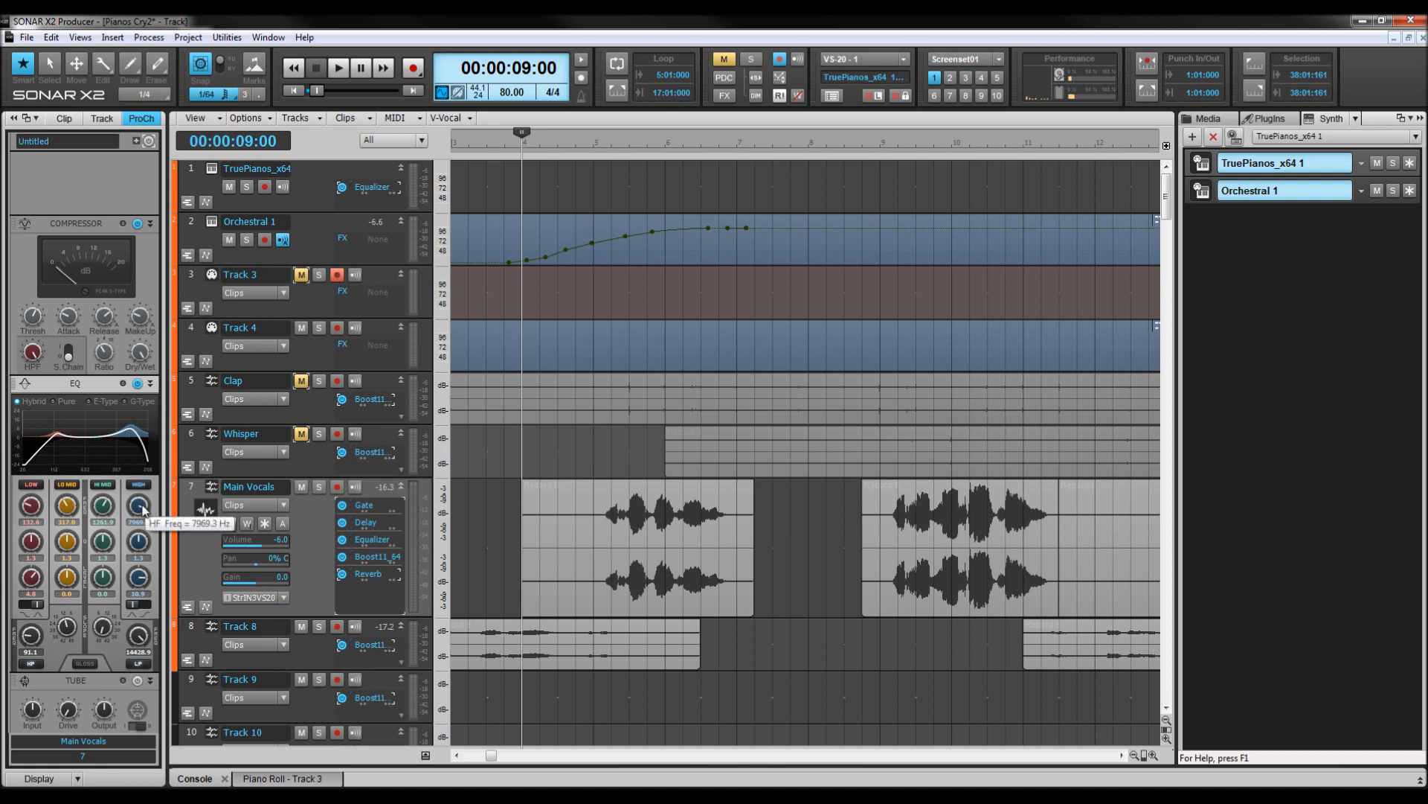
mouse_move(140, 583)
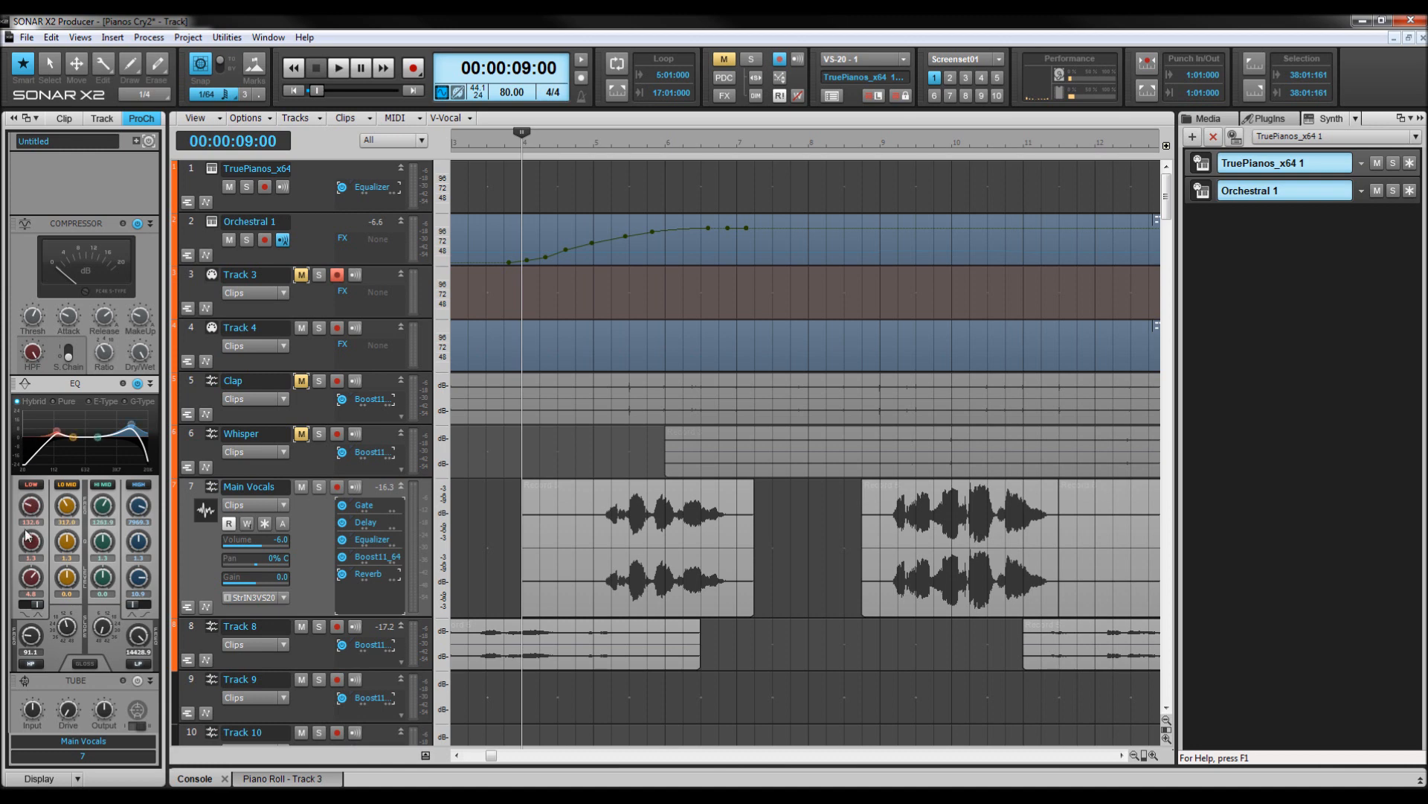
mouse_move(34, 506)
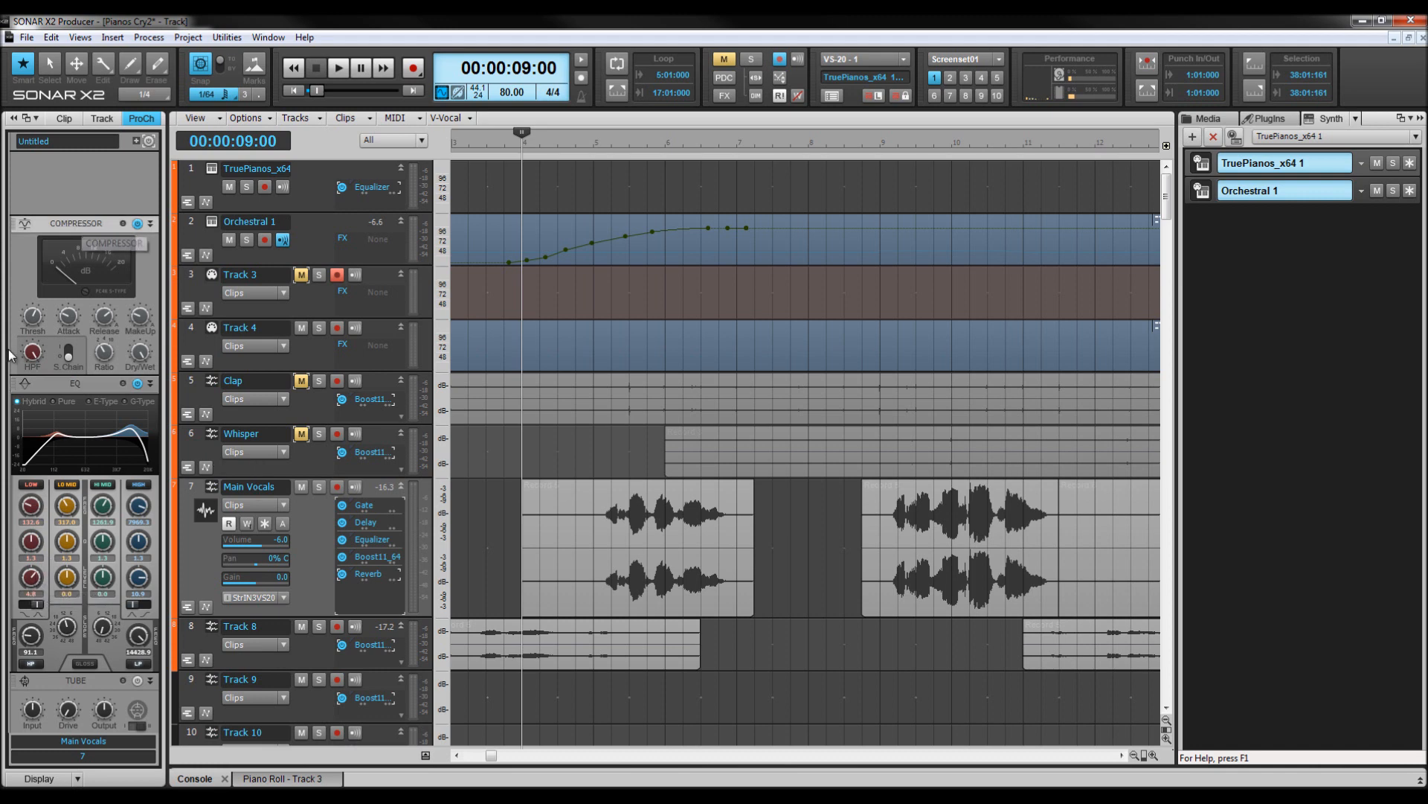
mouse_move(34, 322)
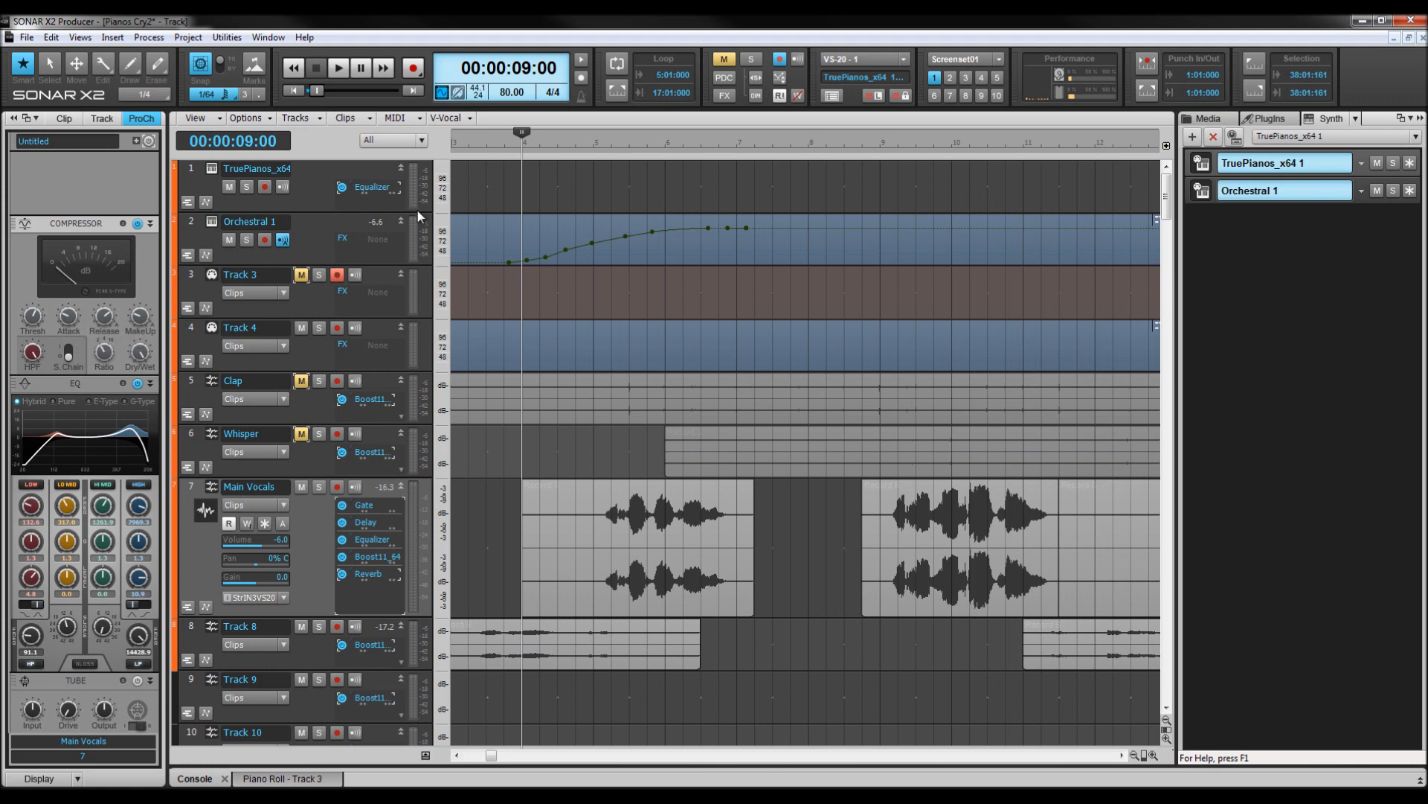
click(593, 151)
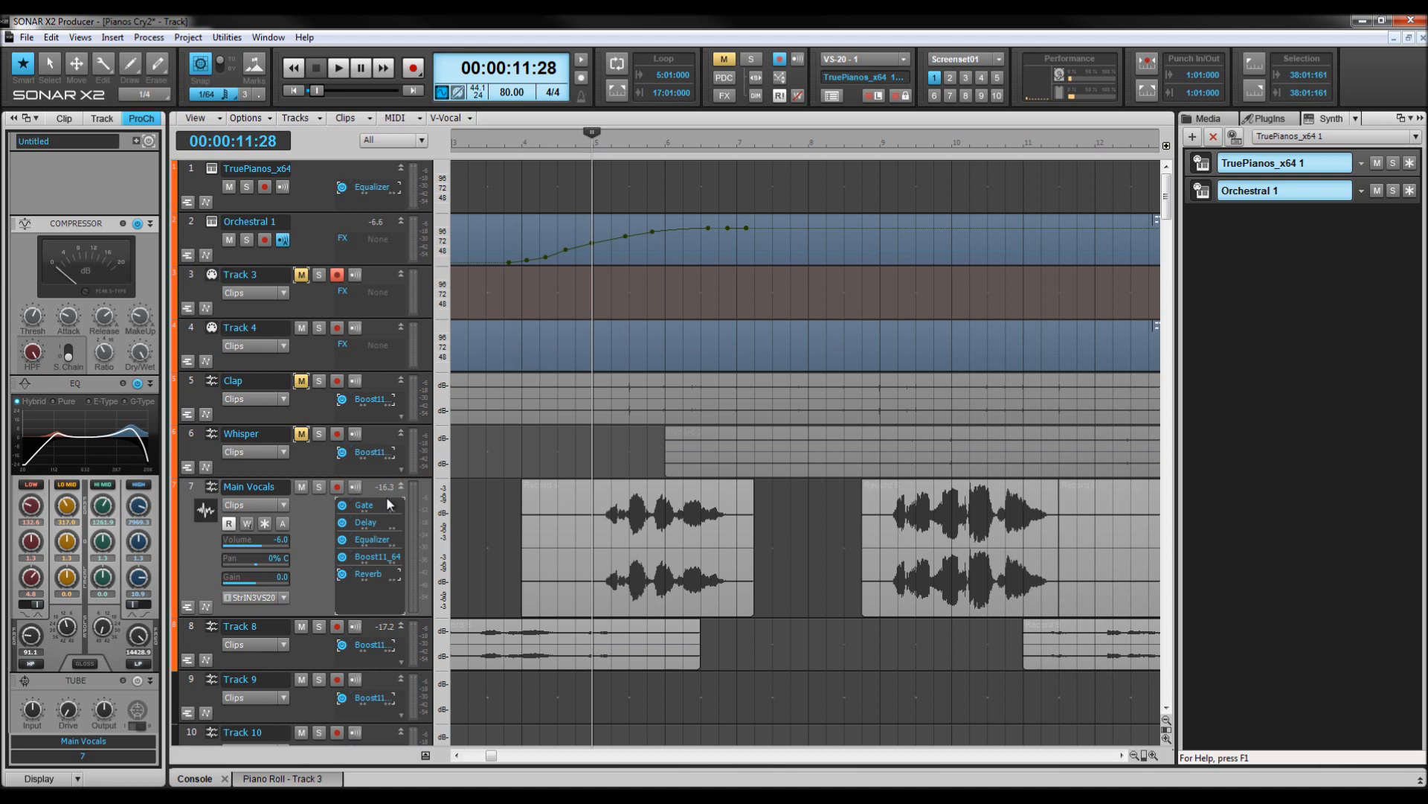
click(341, 541)
click(342, 575)
click(148, 142)
key(space)
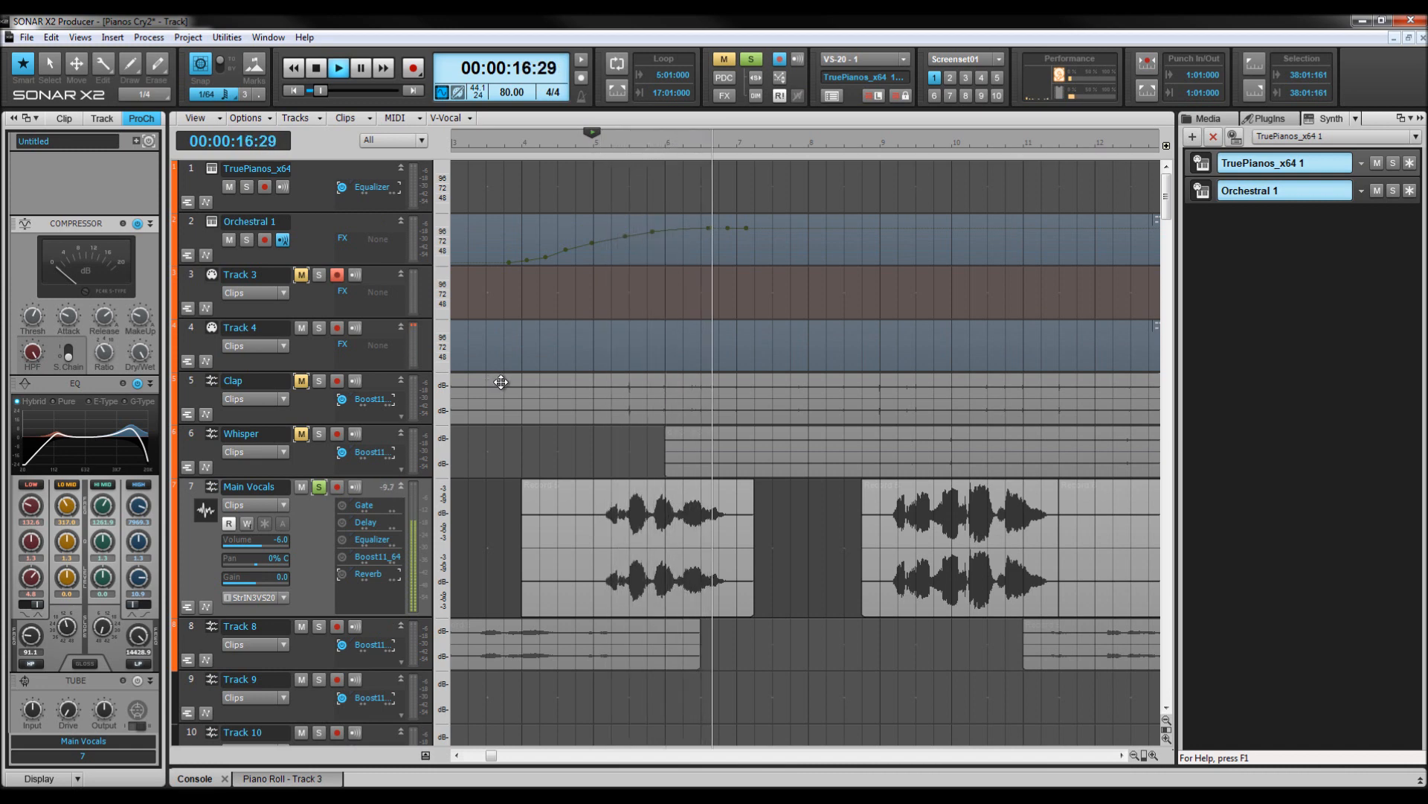
key(space)
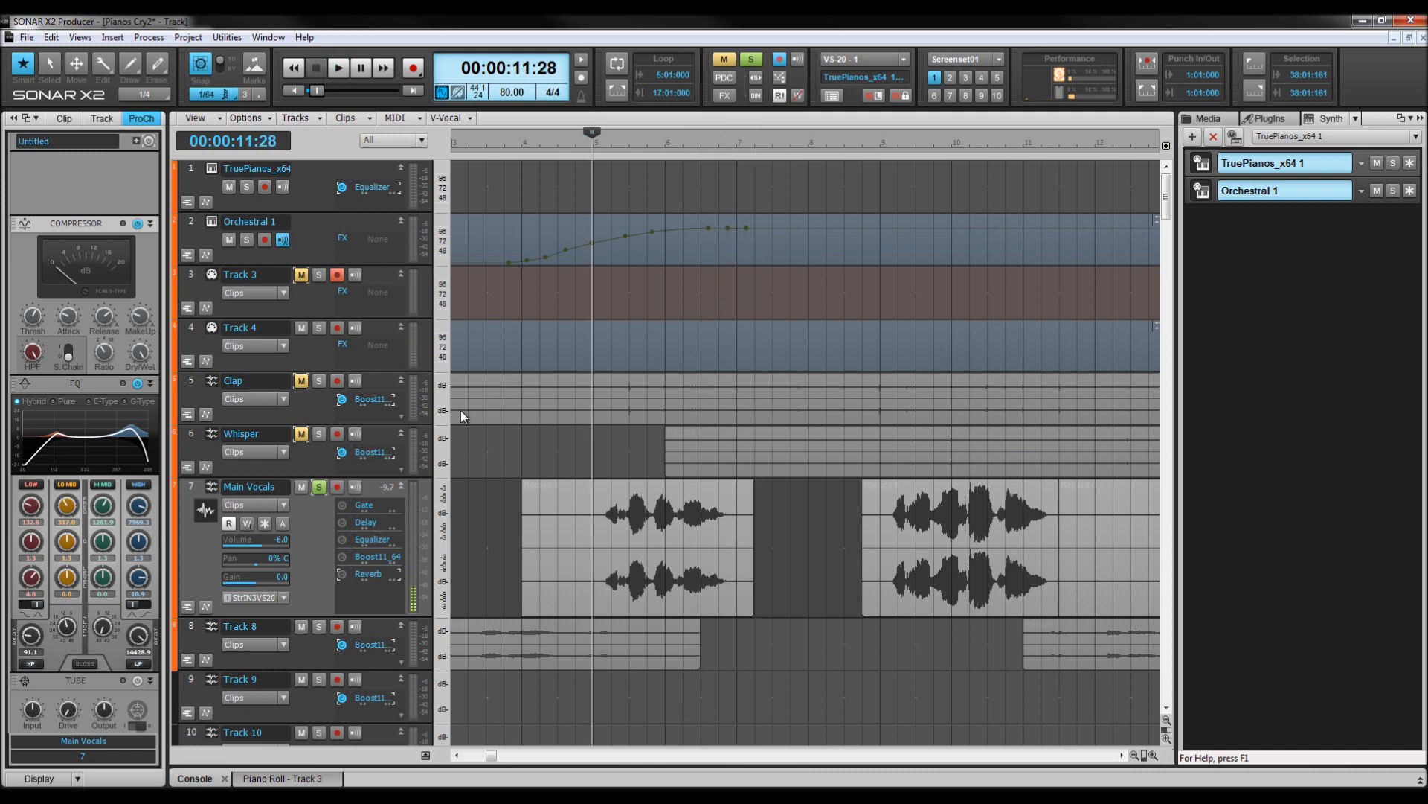
Toggle the Main Vocals solo off and back on, then play the vocals from about 11 seconds.
click(320, 487)
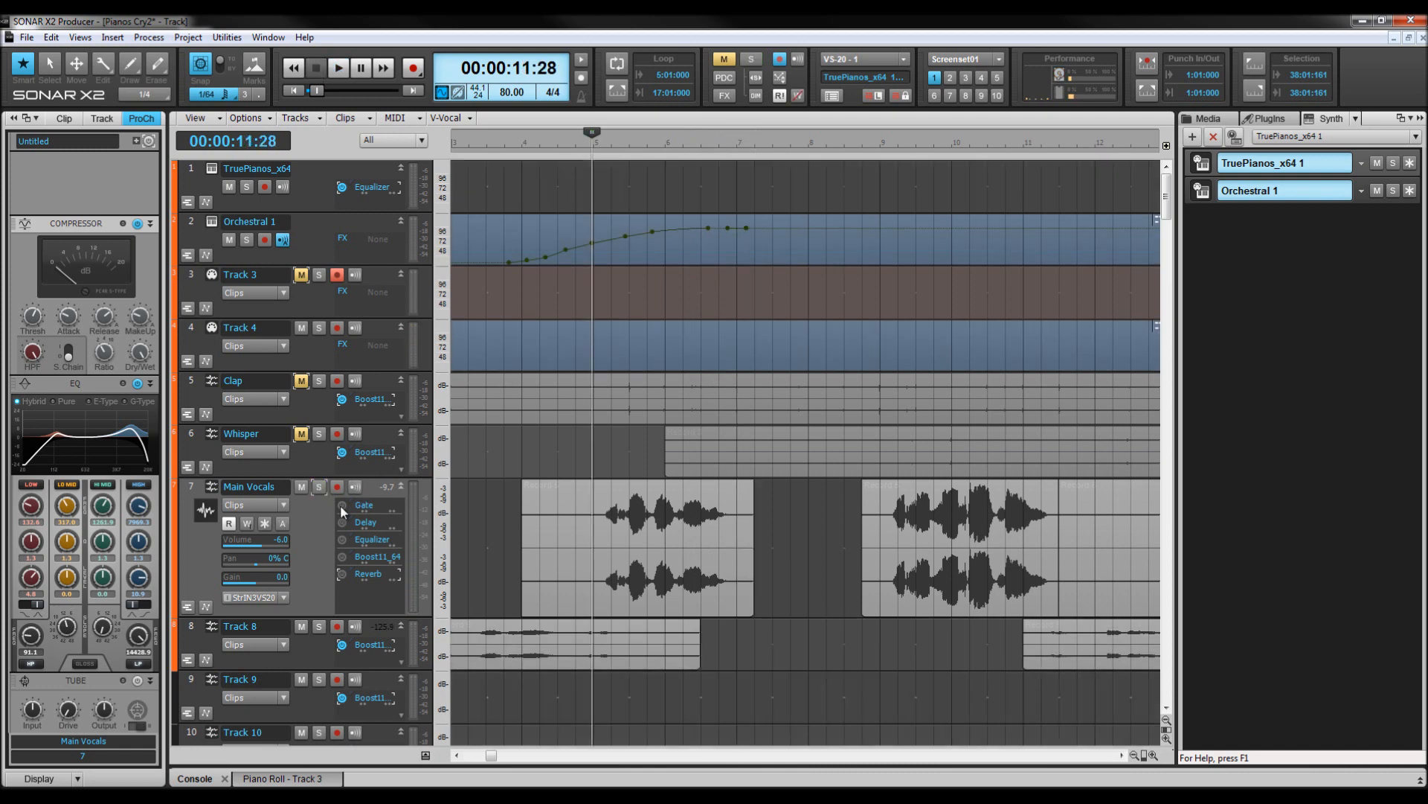
click(320, 488)
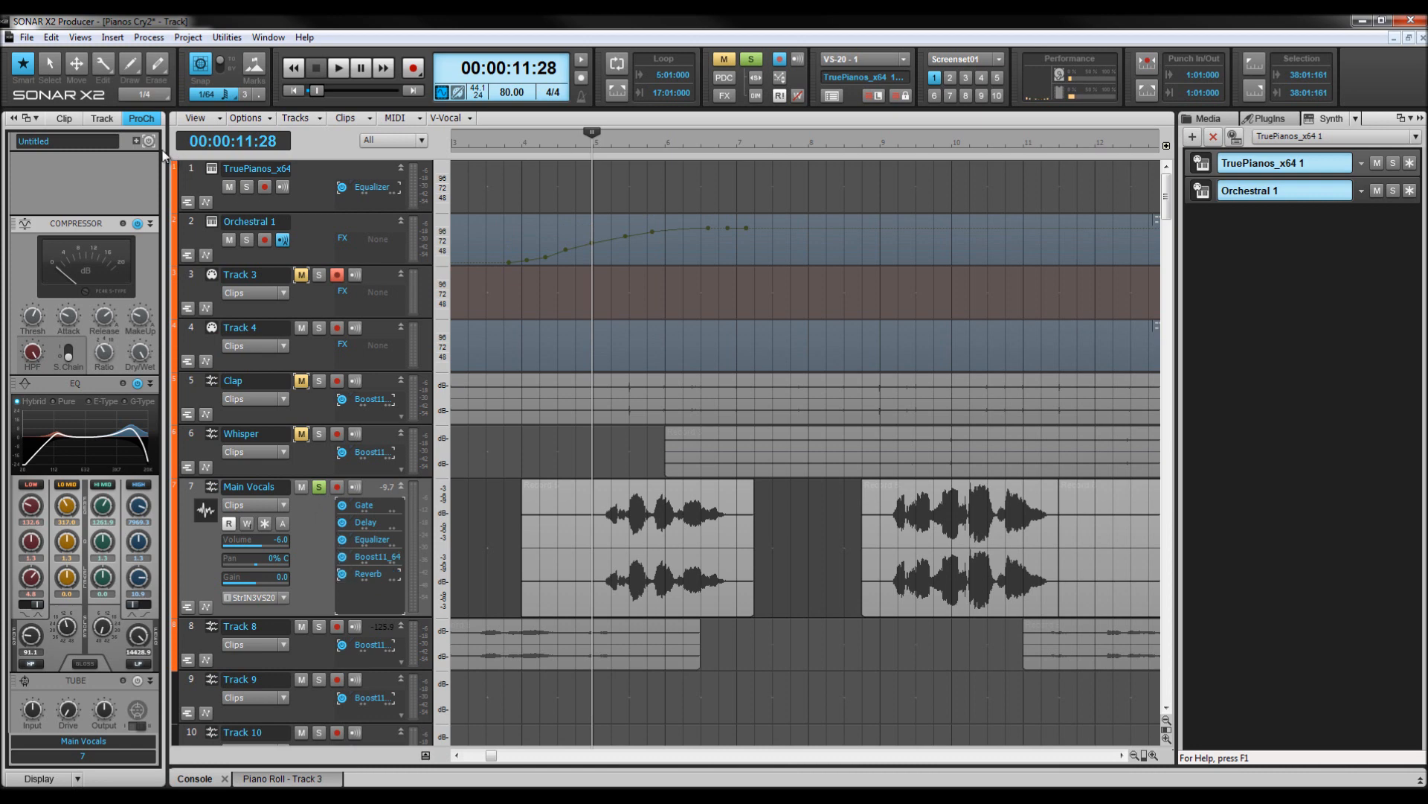
key(space)
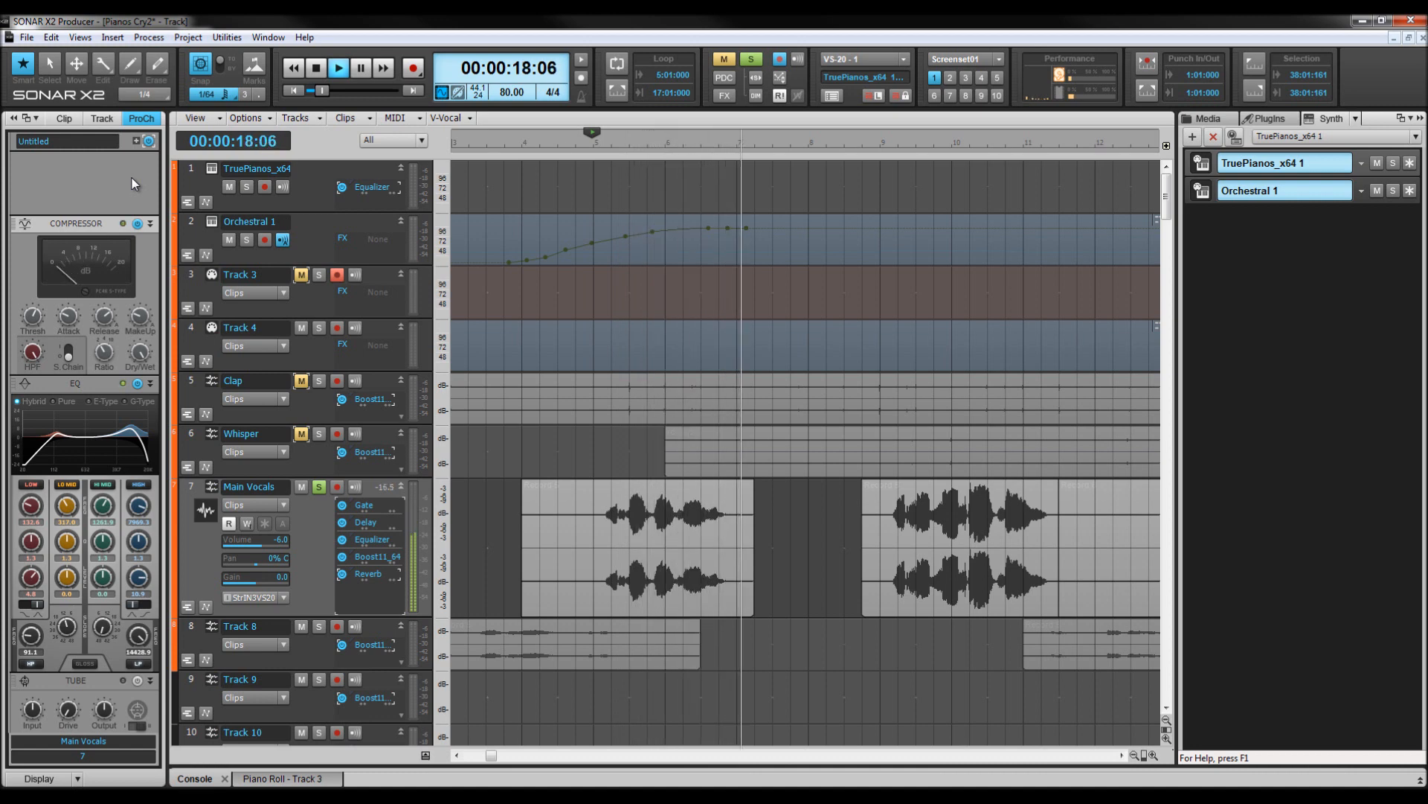
key(space)
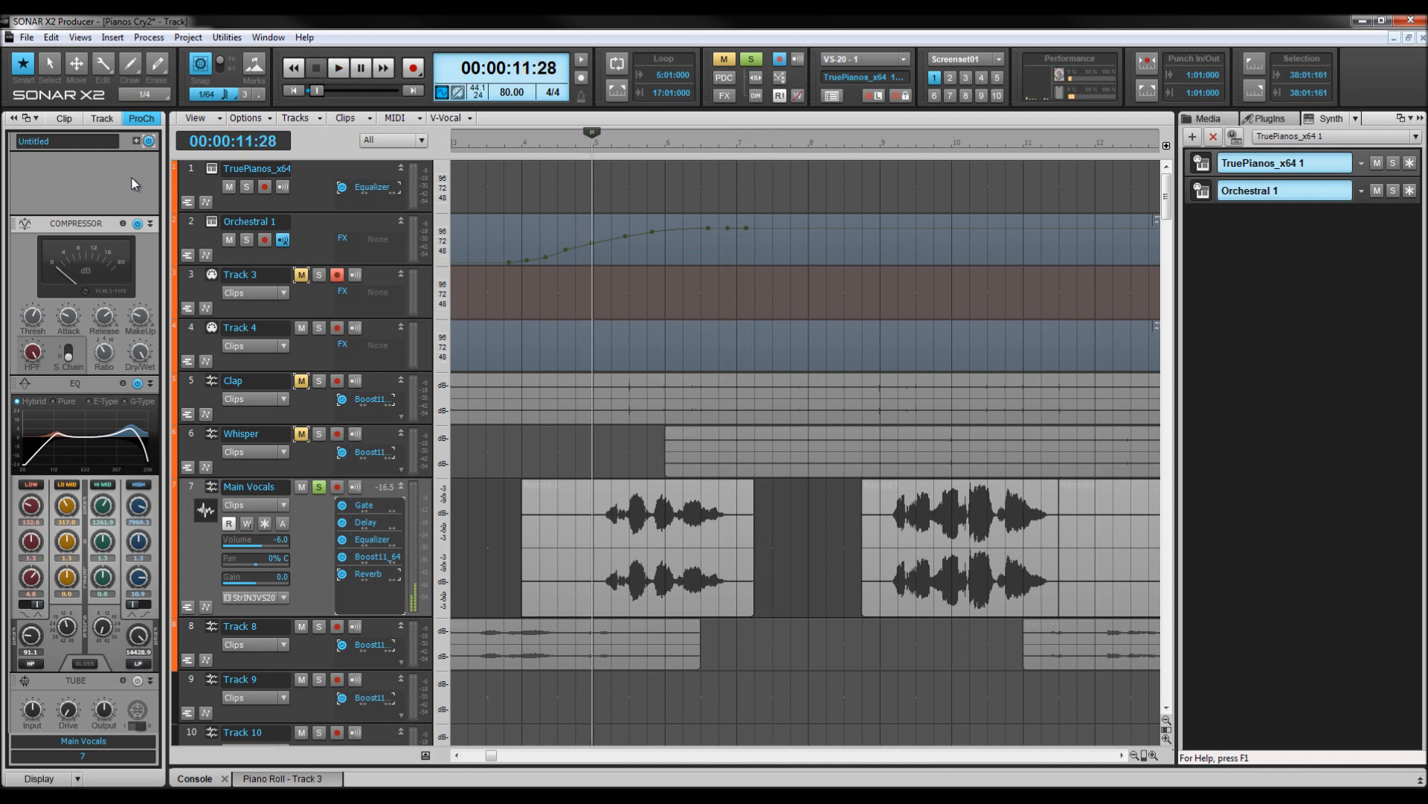